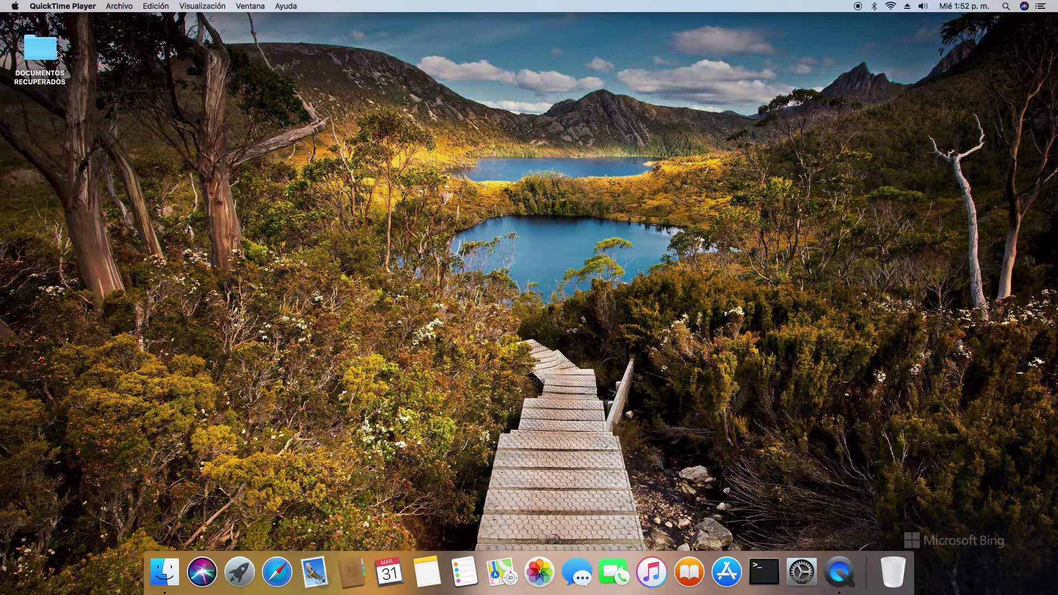
- View this Mac's overview and its full hardware system report, and close the report
left_click(14, 7)
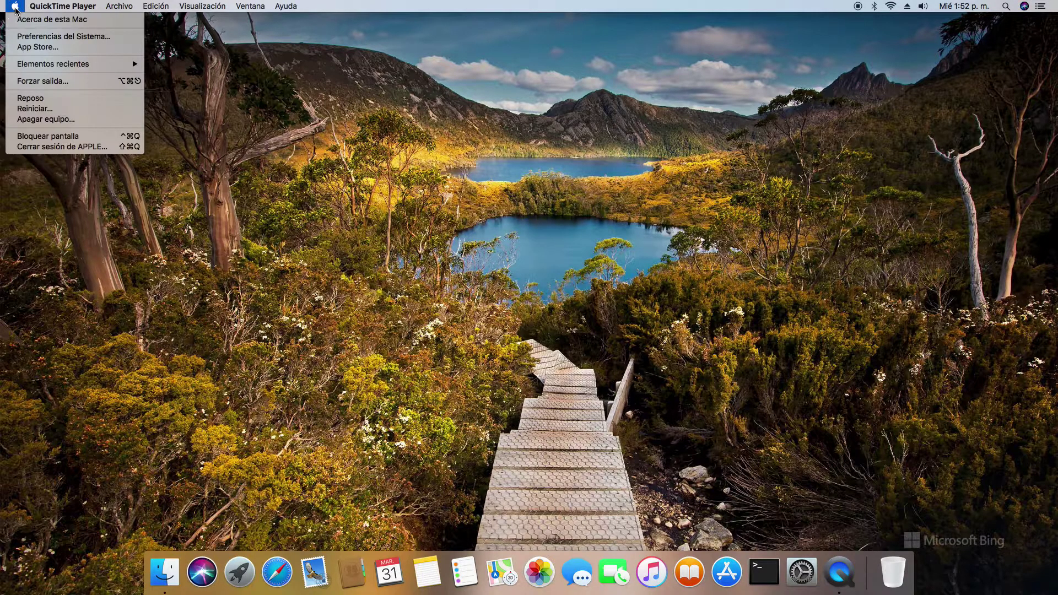
left_click(35, 24)
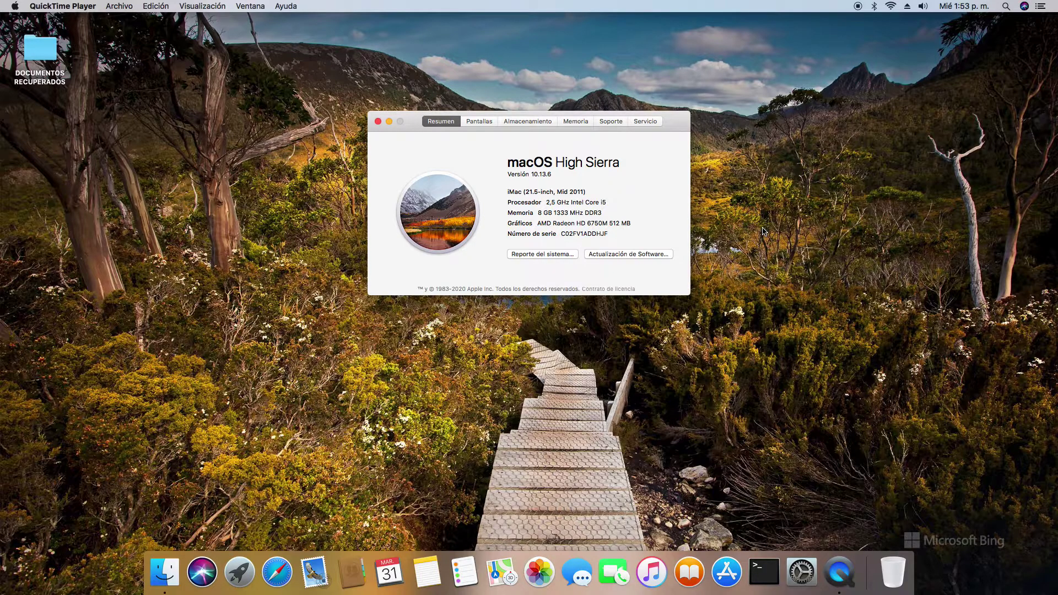
left_click(533, 254)
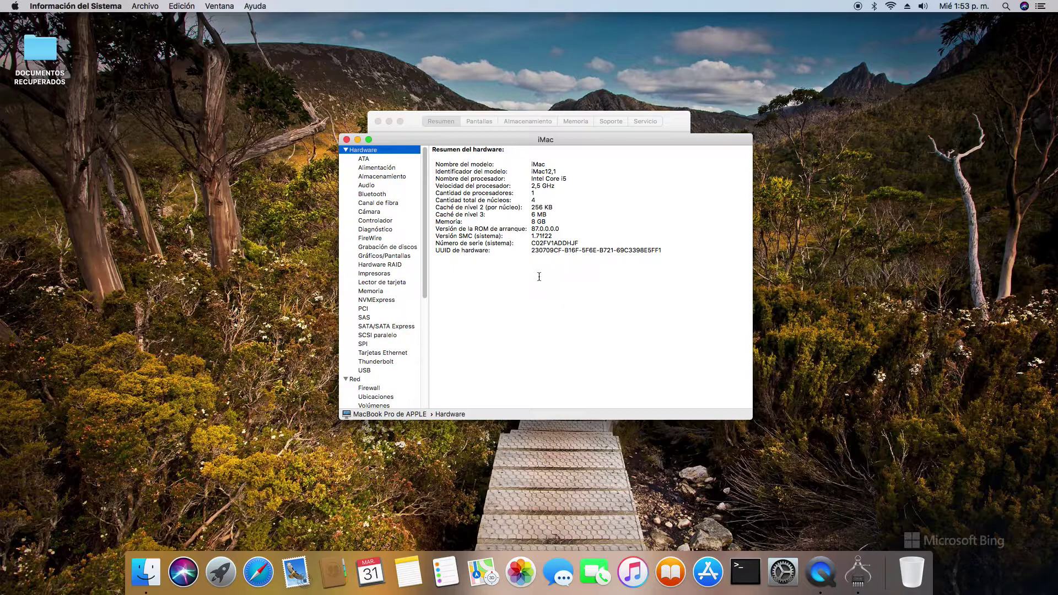
left_click(346, 139)
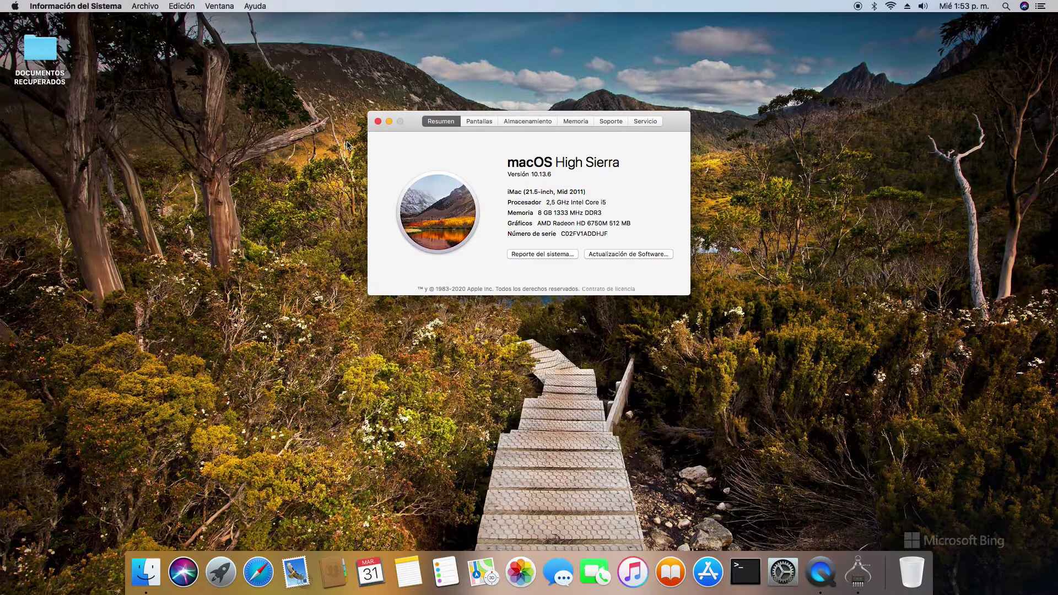
- Check for available macOS software updates from the Mac's overview, and close both windows
left_click(634, 256)
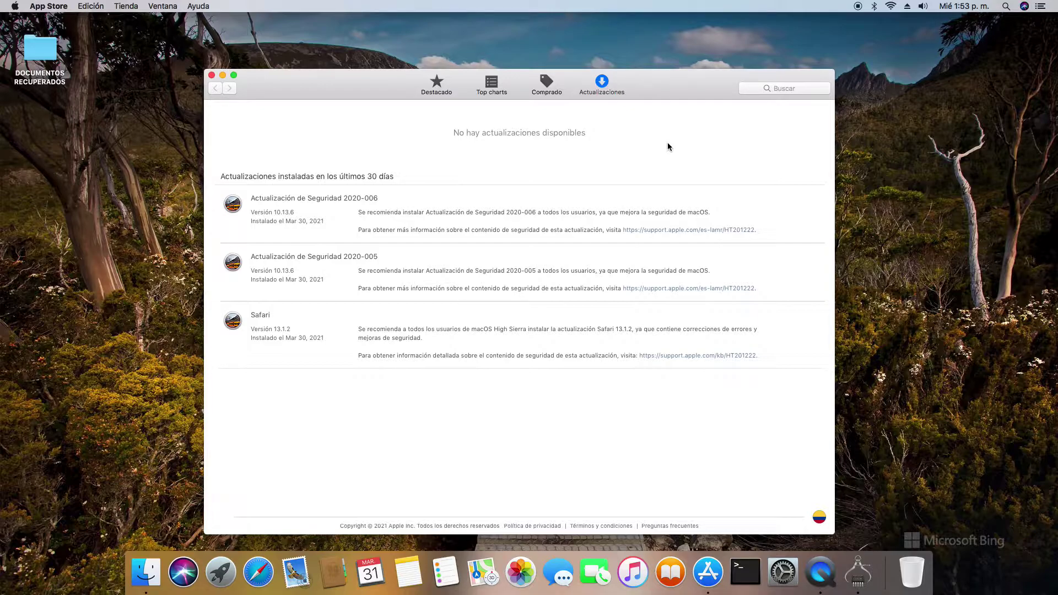
left_click(211, 75)
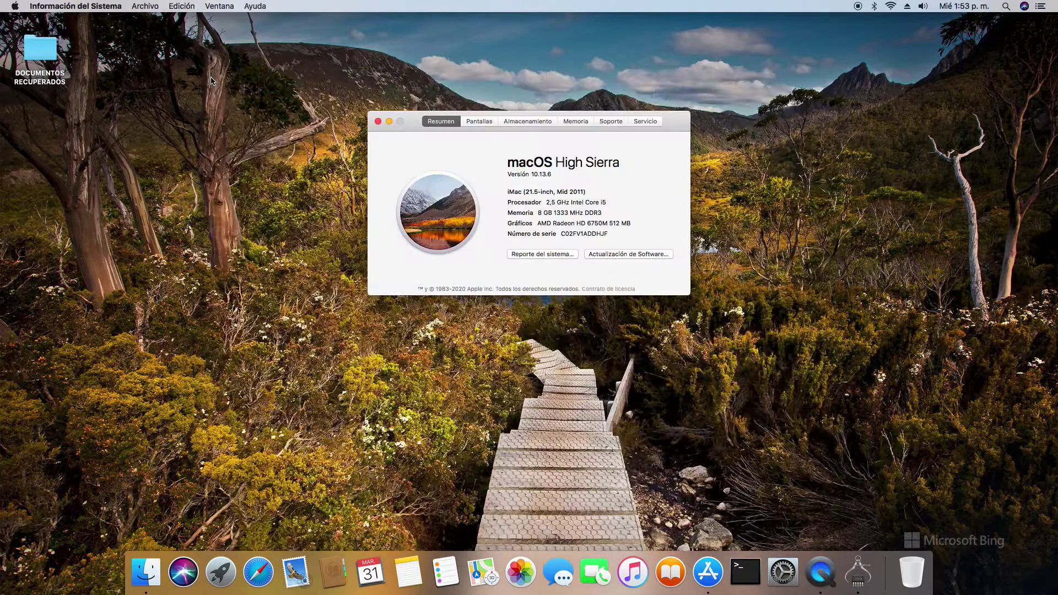
left_click(378, 122)
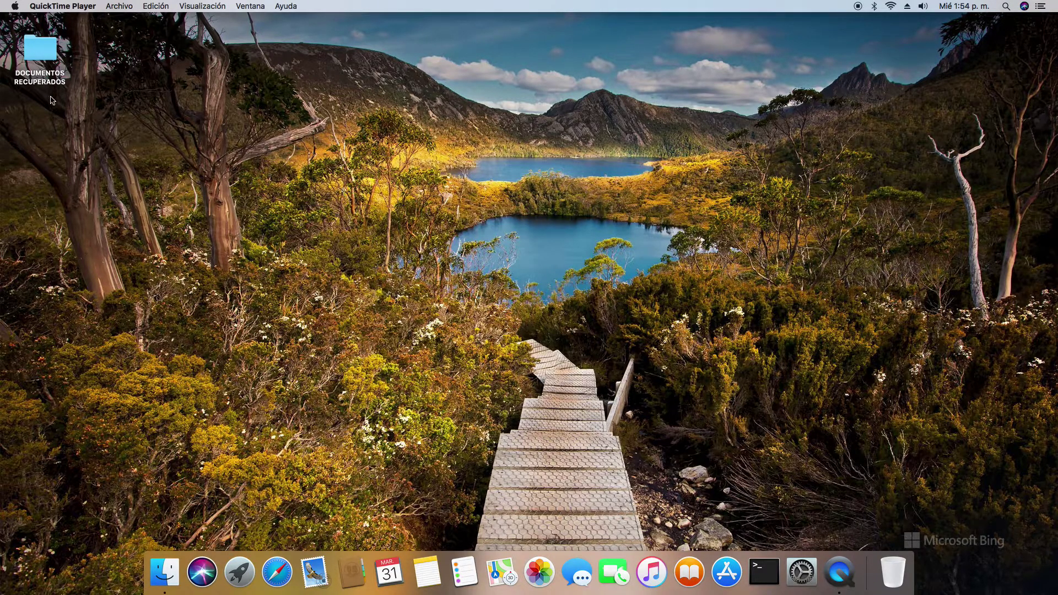
- Try to run the Microsoft Office 16.47 installer package from the Descargas folder
left_click(45, 56)
double_click(45, 56)
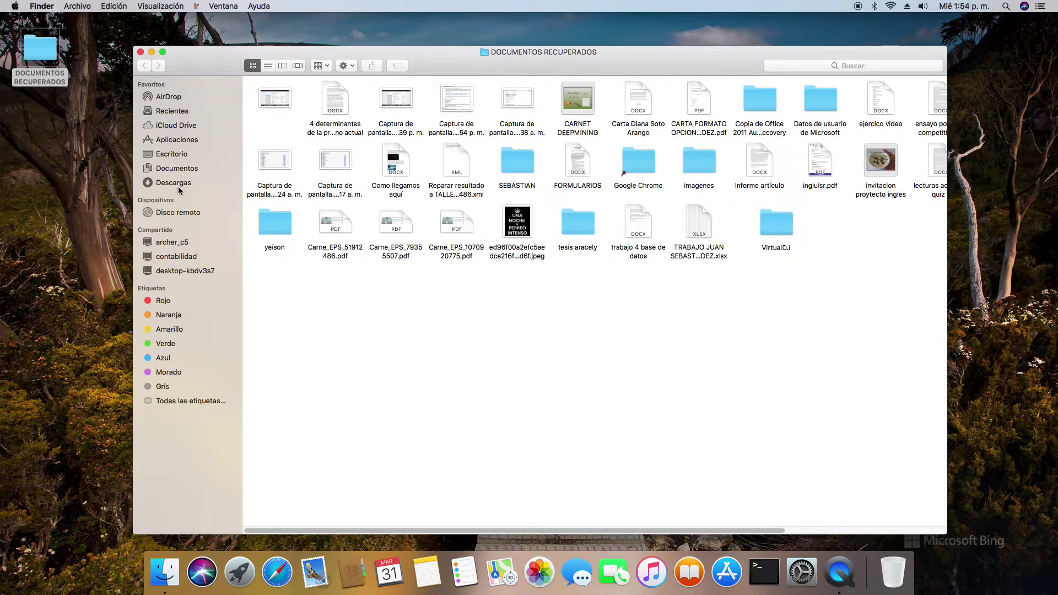
left_click(181, 184)
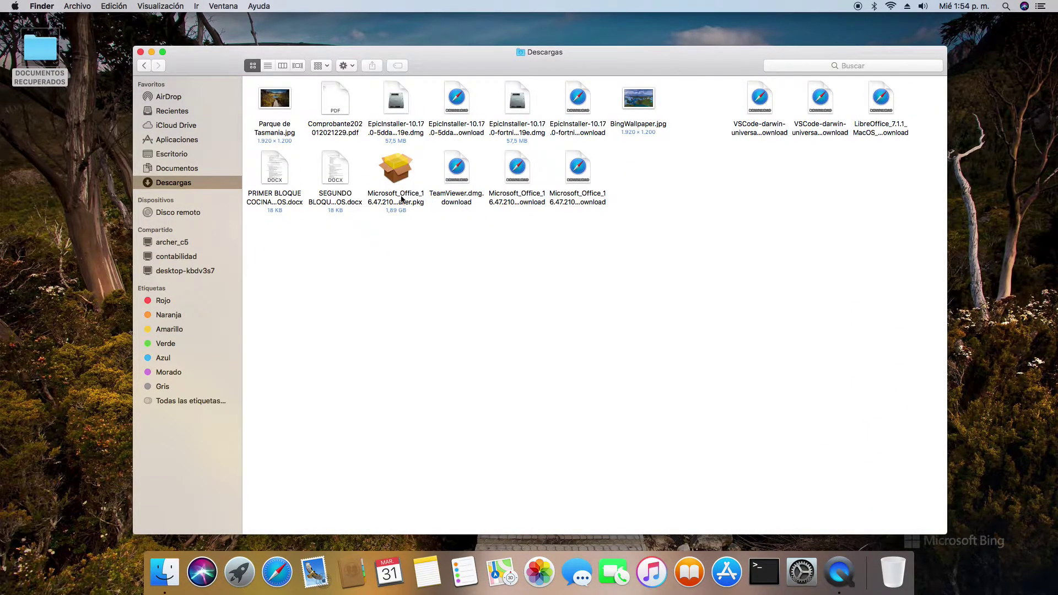
double_click(397, 168)
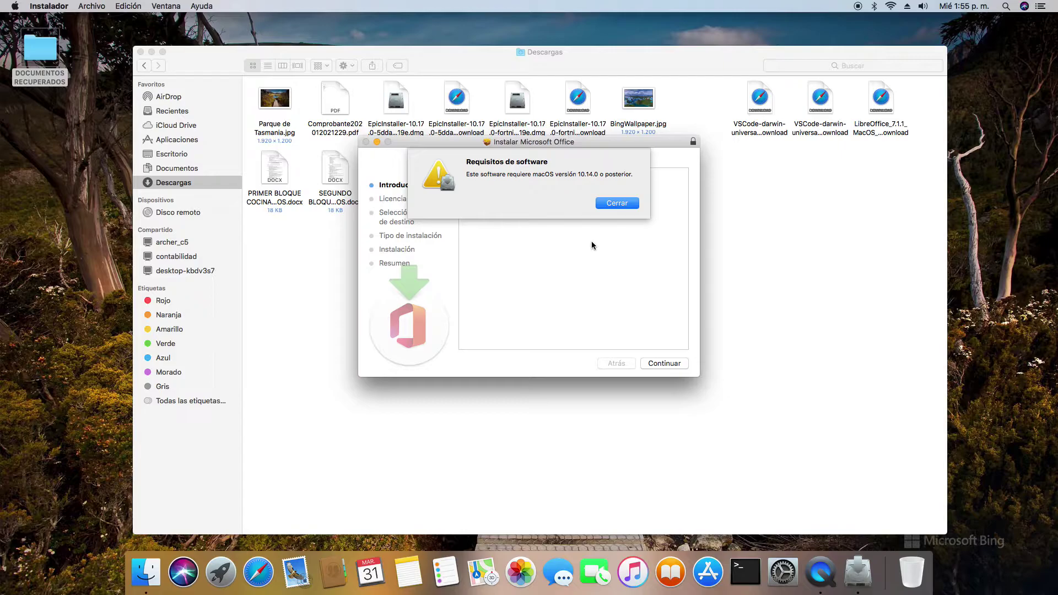
left_click(616, 204)
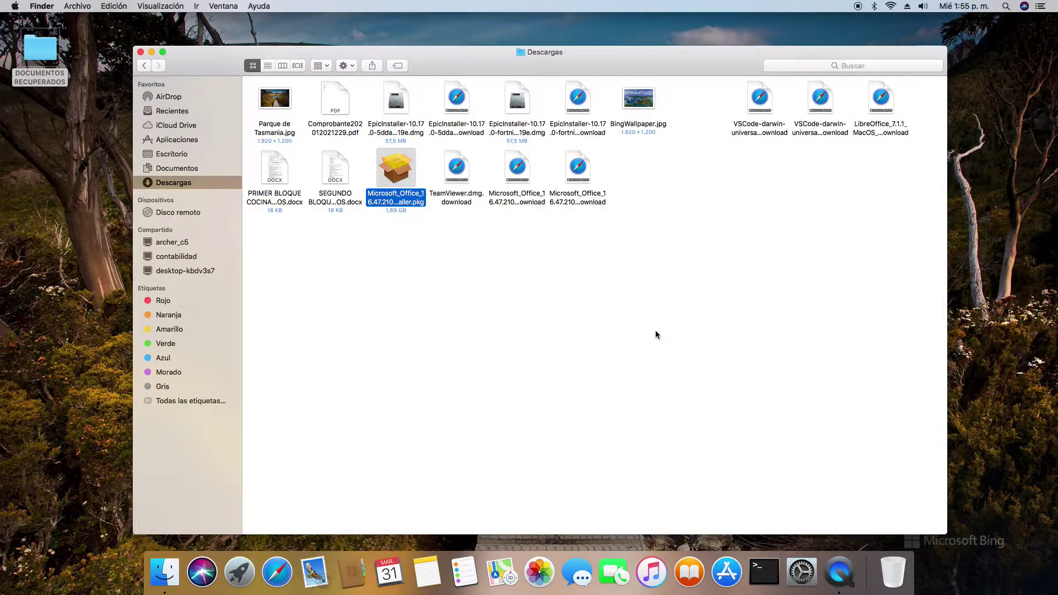
- Move the Microsoft Office 16.47 installer package to the trash, and empty the trash permanently
key("v")
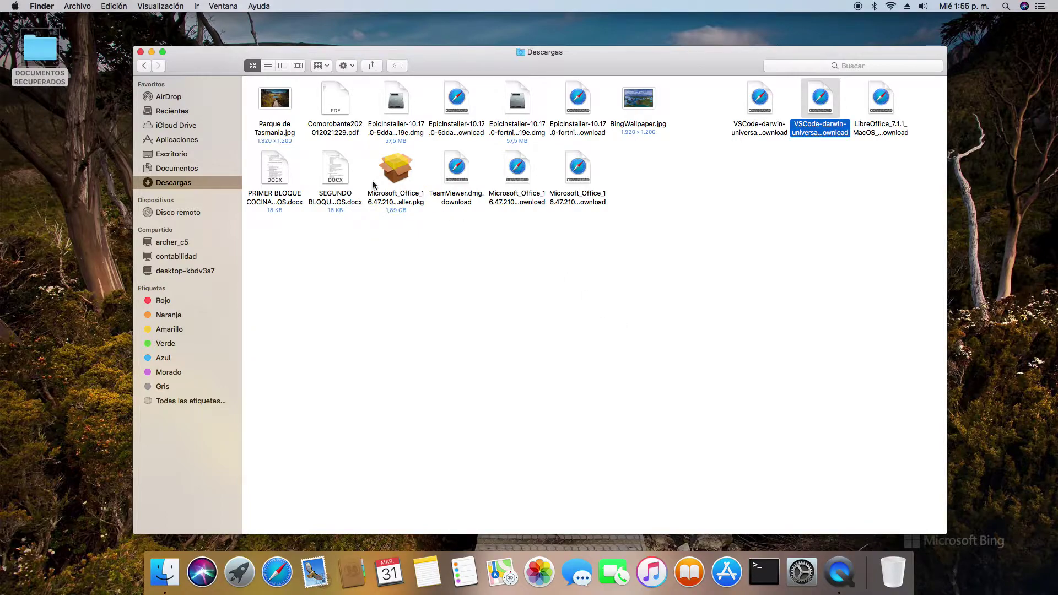
right_click(385, 169)
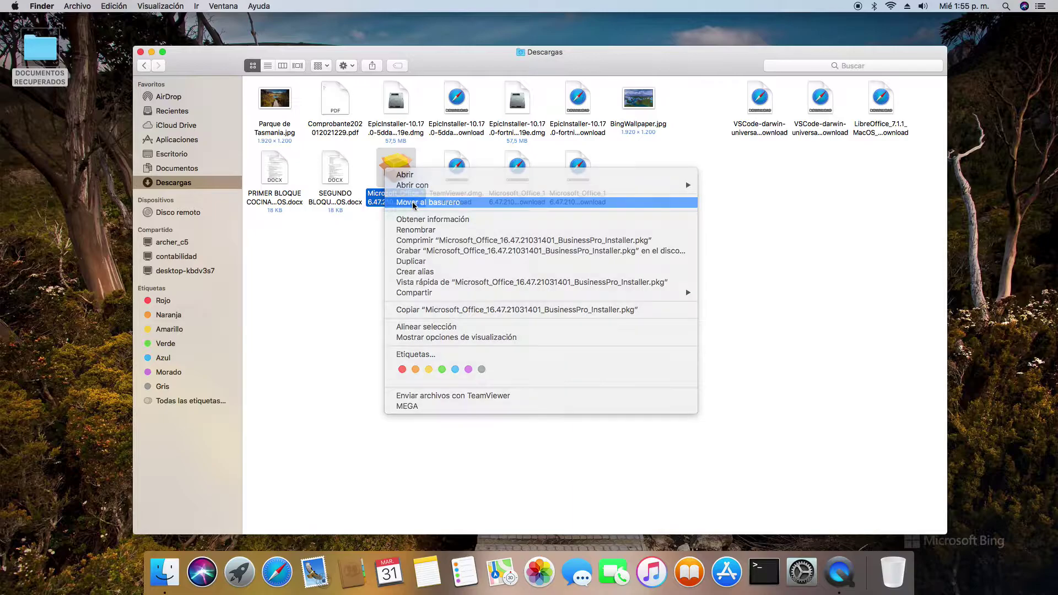
left_click(413, 202)
left_click(141, 53)
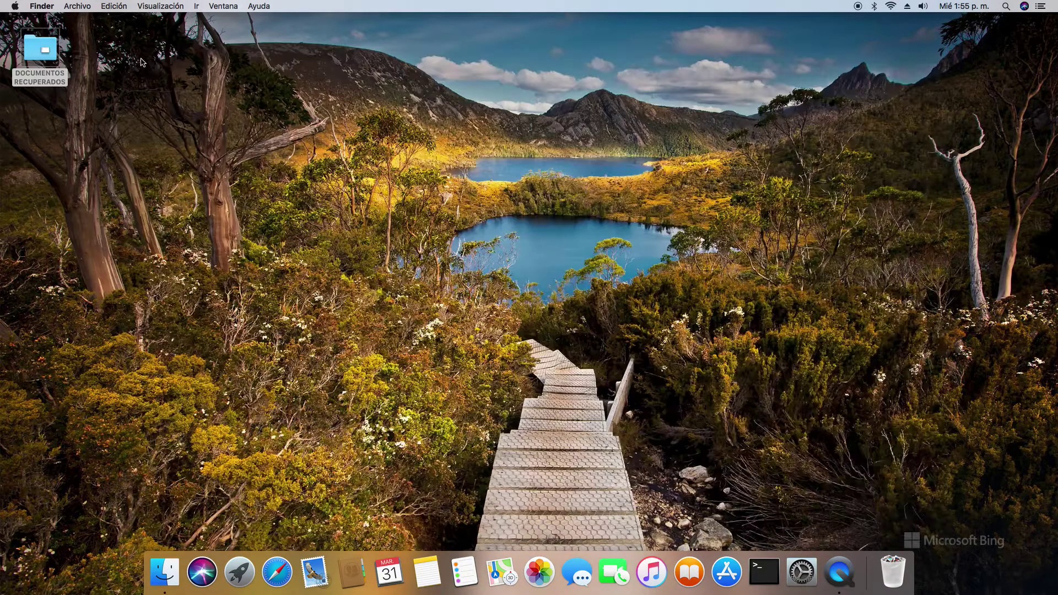
right_click(890, 581)
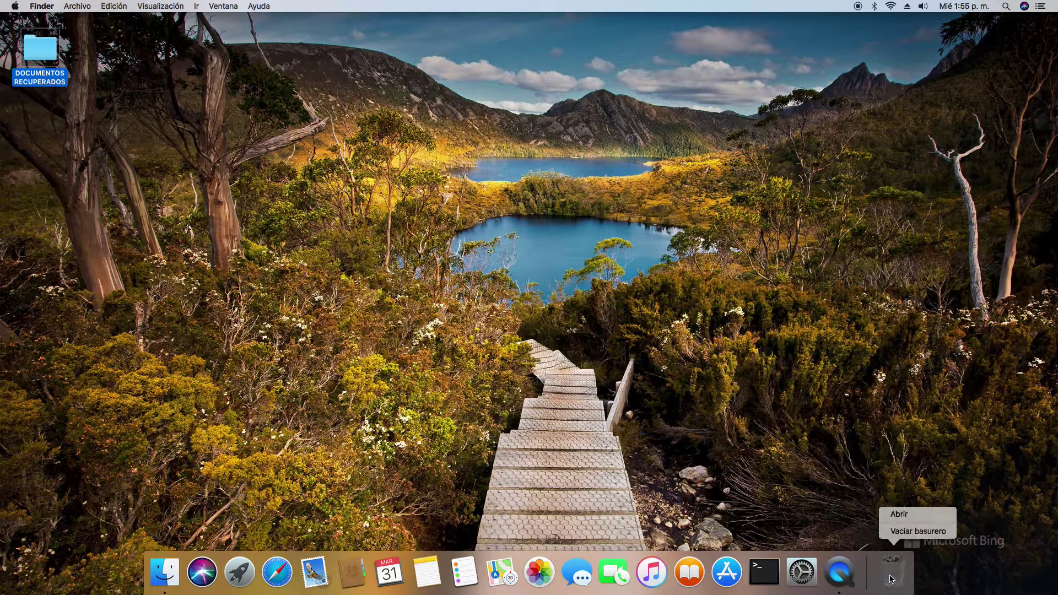
left_click(908, 538)
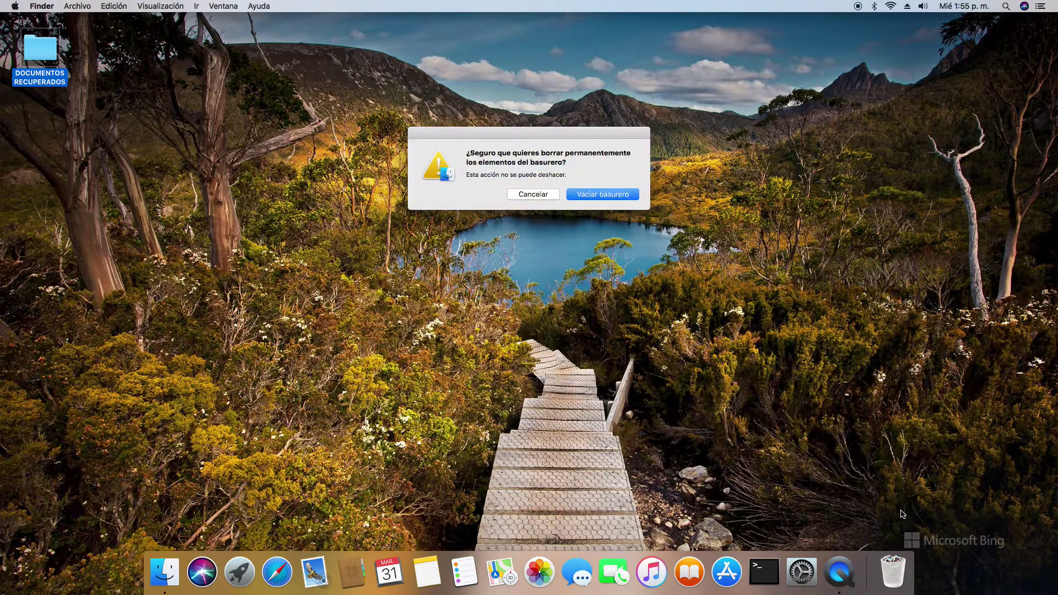
left_click(605, 195)
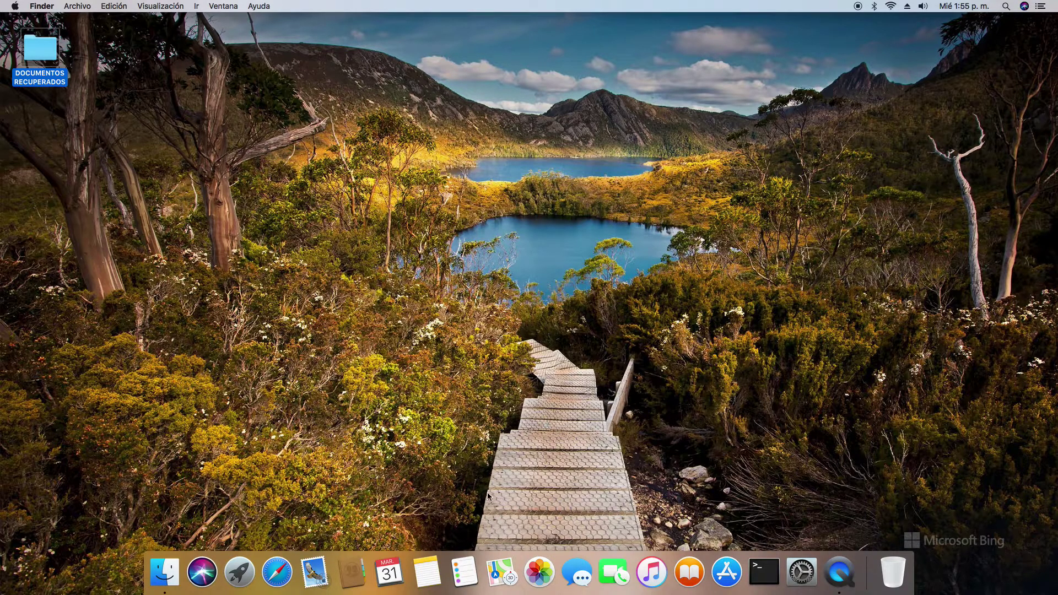
- Switch to Safari and search Google for "libre office"
left_click(277, 573)
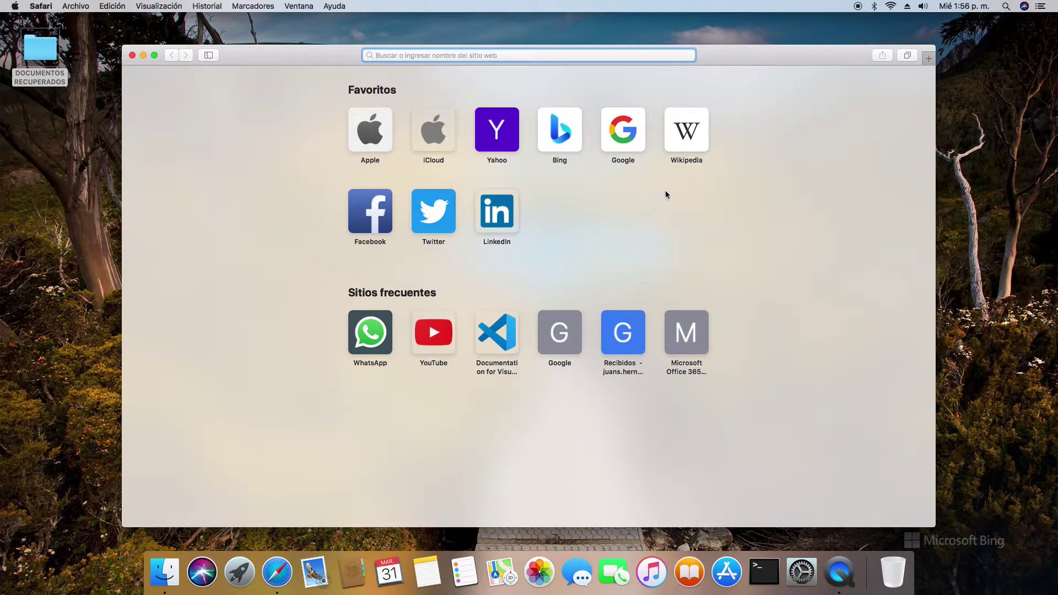
left_click(625, 136)
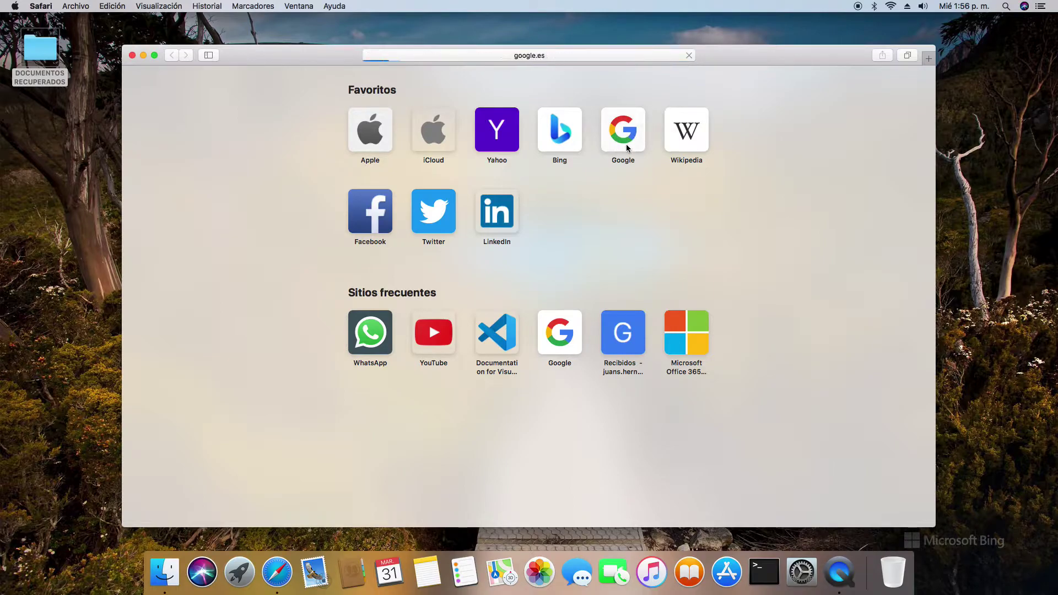
left_click(574, 281)
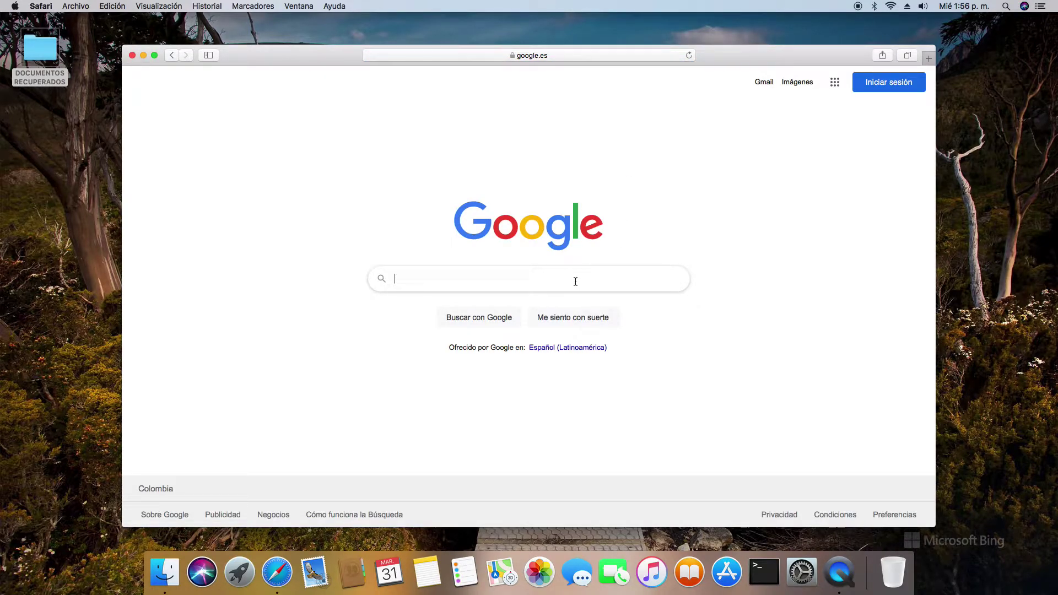
type("libre ")
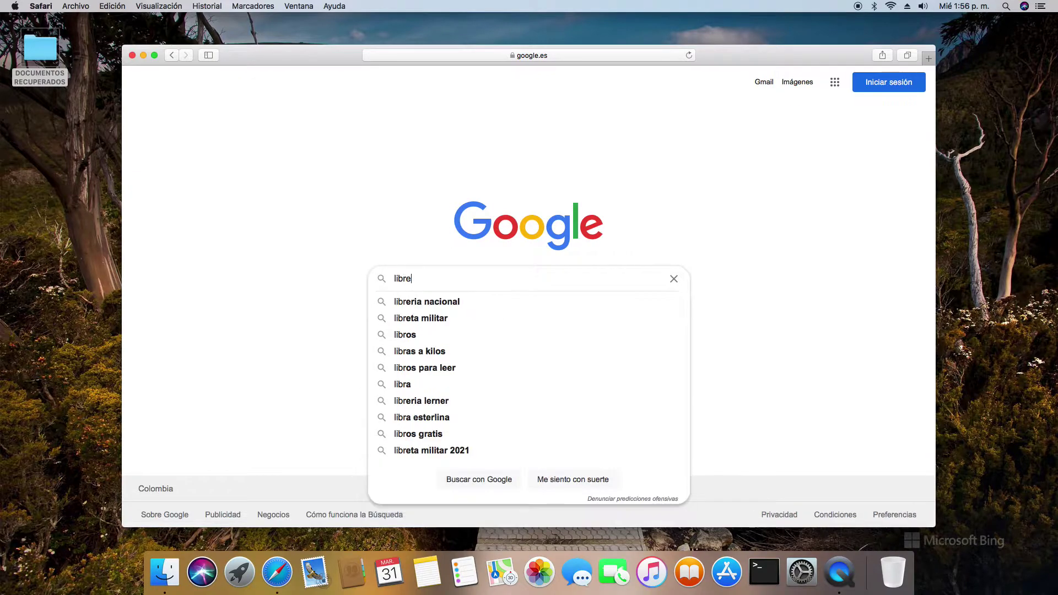
type("office")
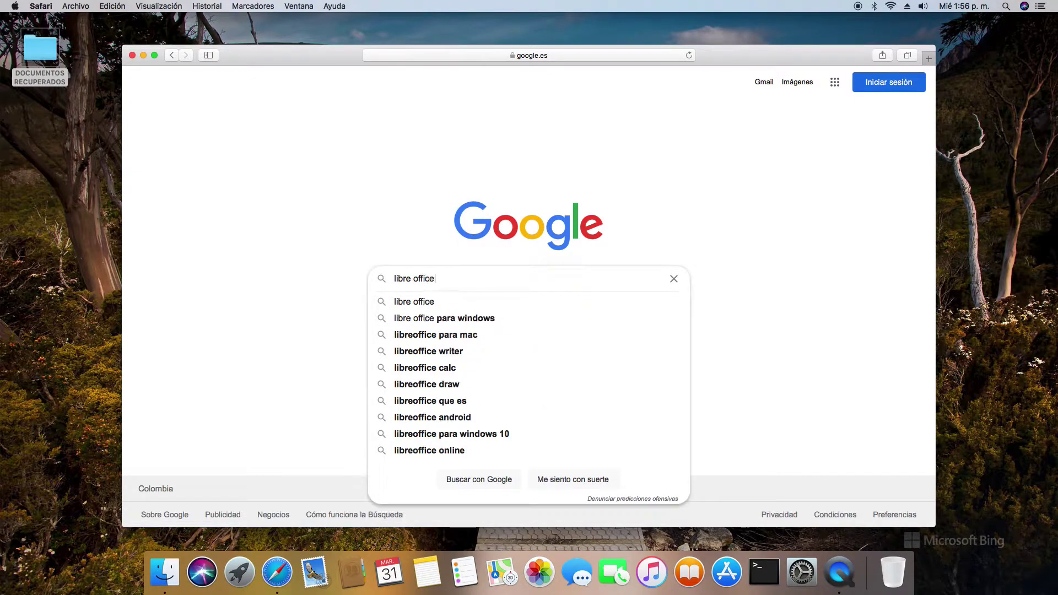
key("Return")
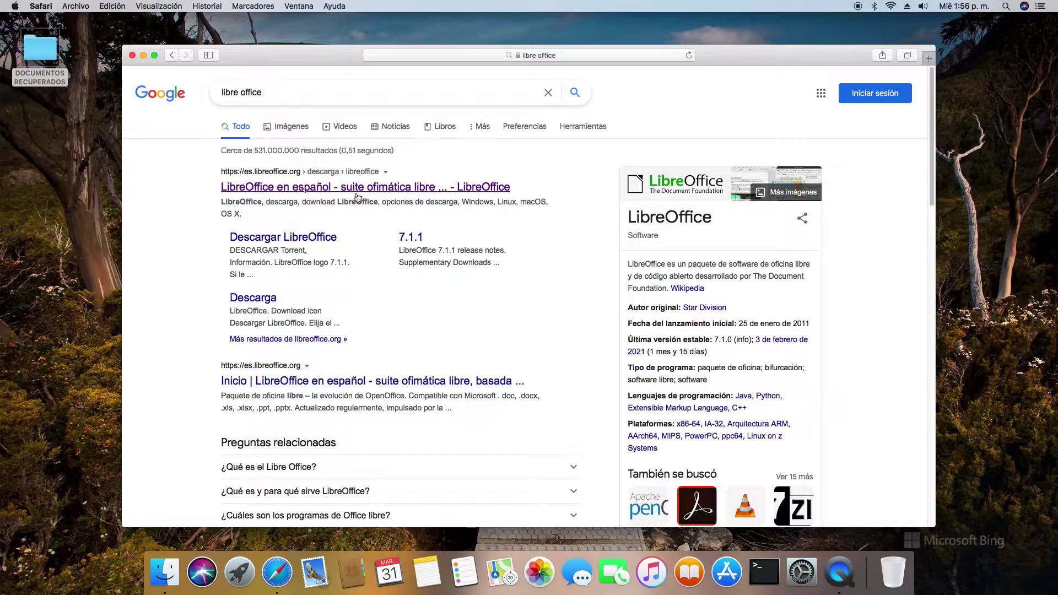
- Download LibreOffice 7.1.1 for macOS (64-bit) from the Spanish LibreOffice site and check the download's progress
left_click(417, 192)
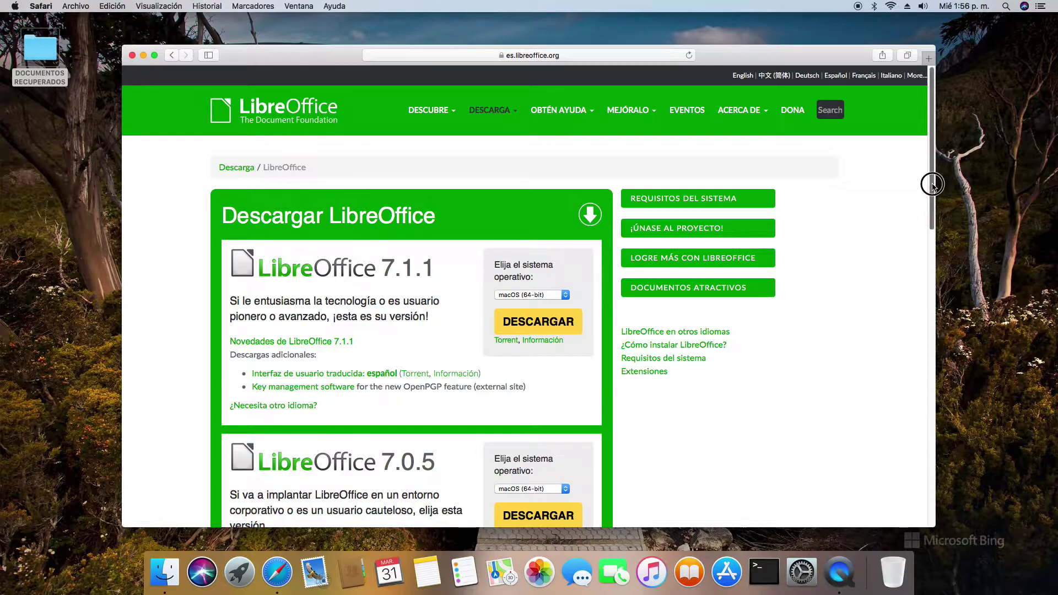
left_click_drag(932, 186, 933, 199)
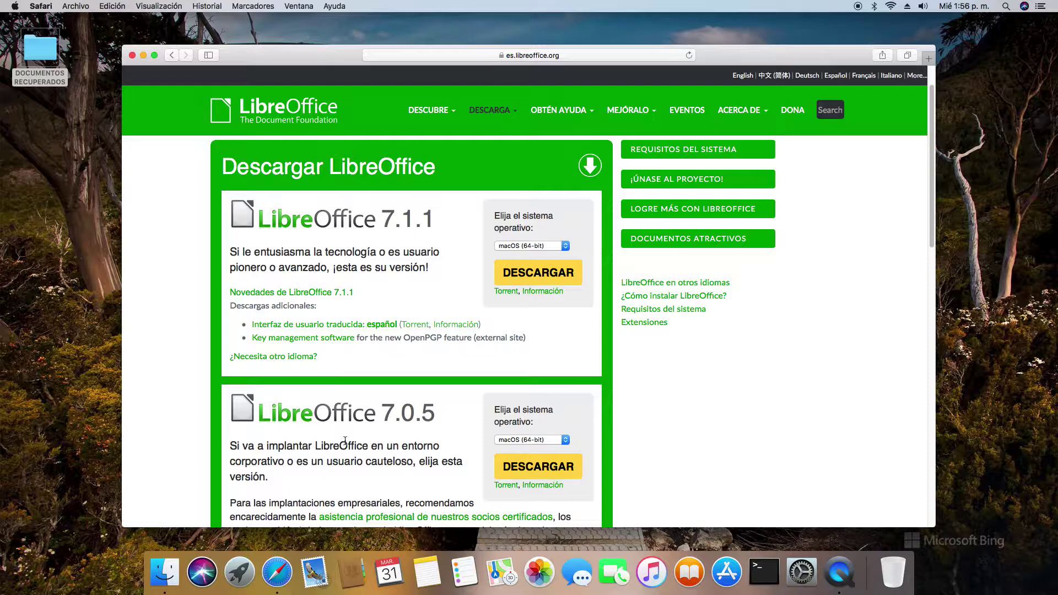
left_click(530, 273)
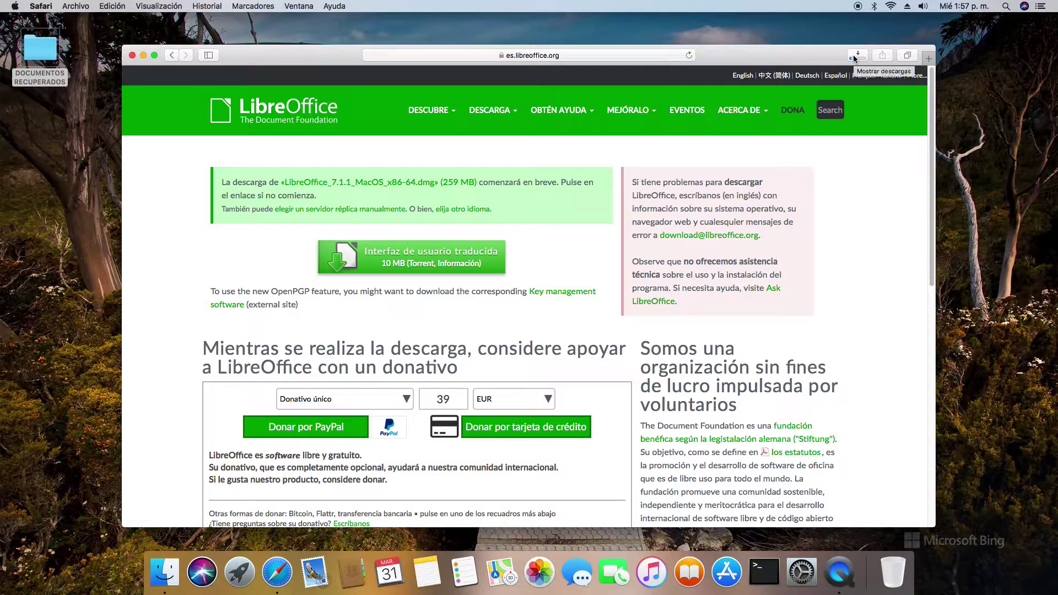
left_click(853, 58)
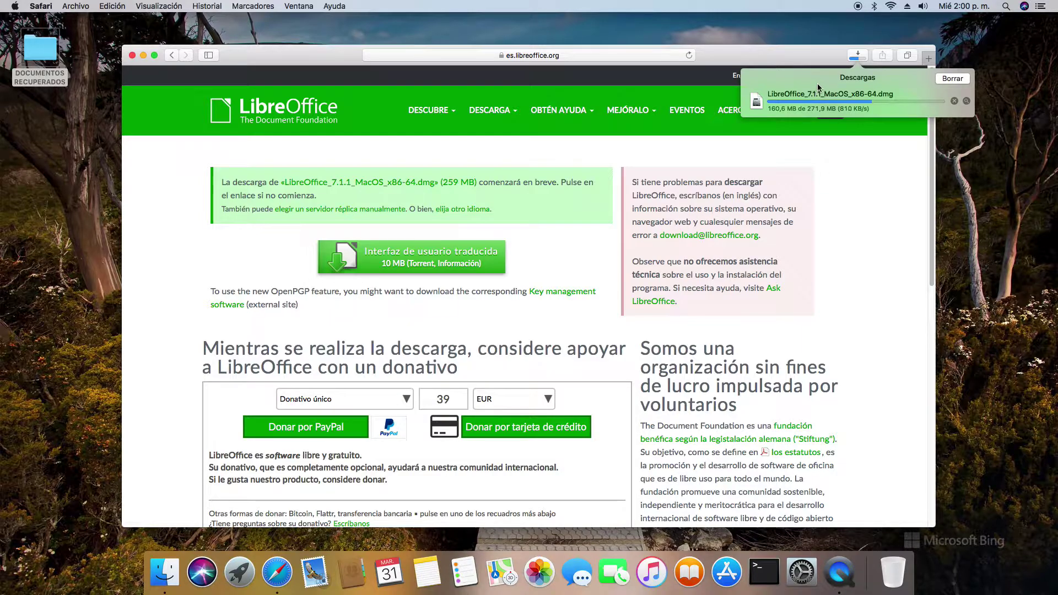
left_click(859, 57)
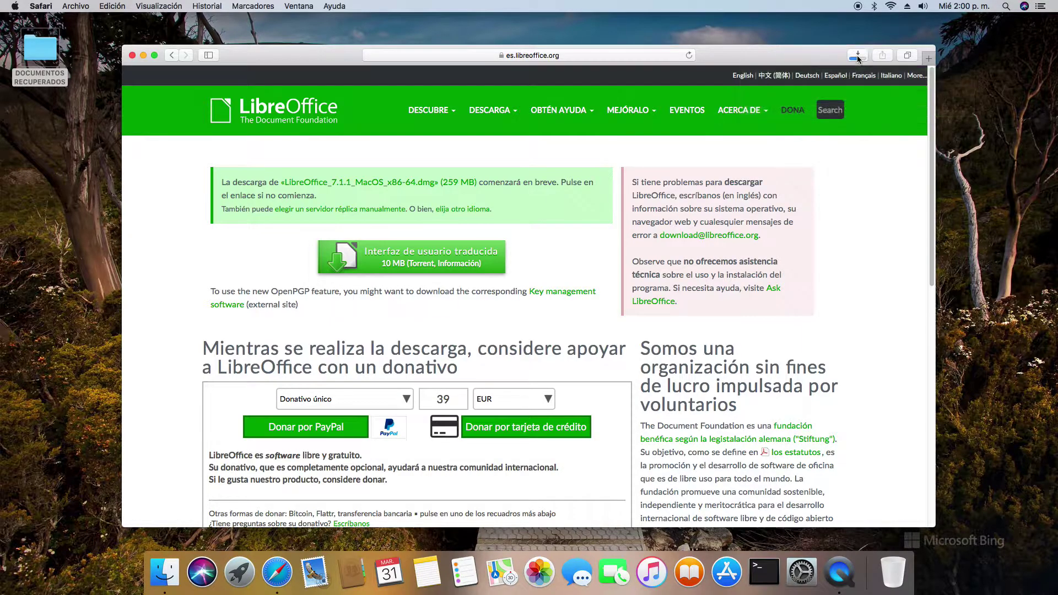
- Search Google for "speedtest" in a new browser tab, keeping the LibreOffice page open
left_click(907, 57)
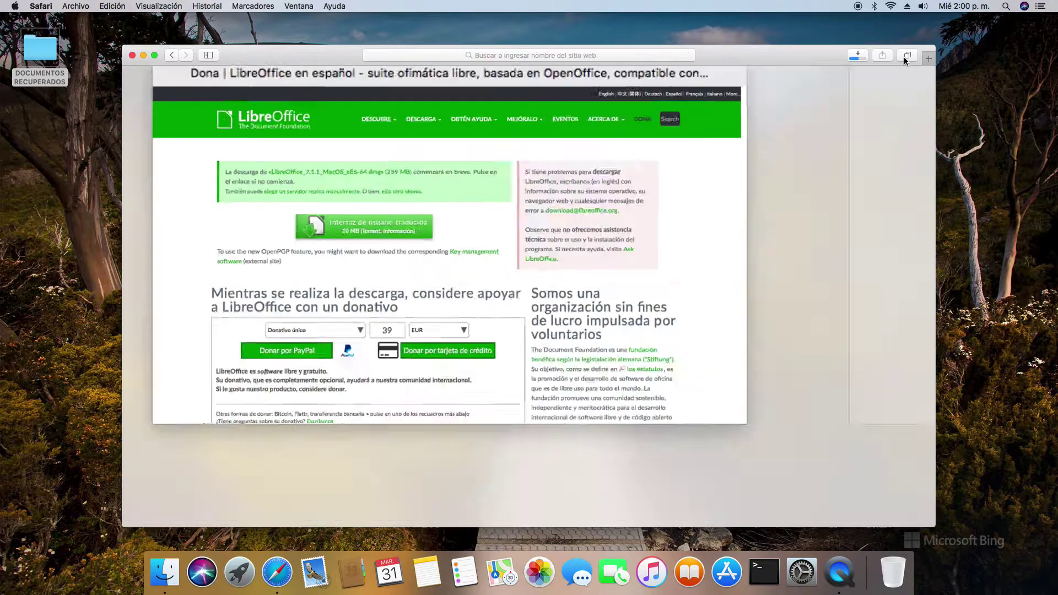
left_click(696, 145)
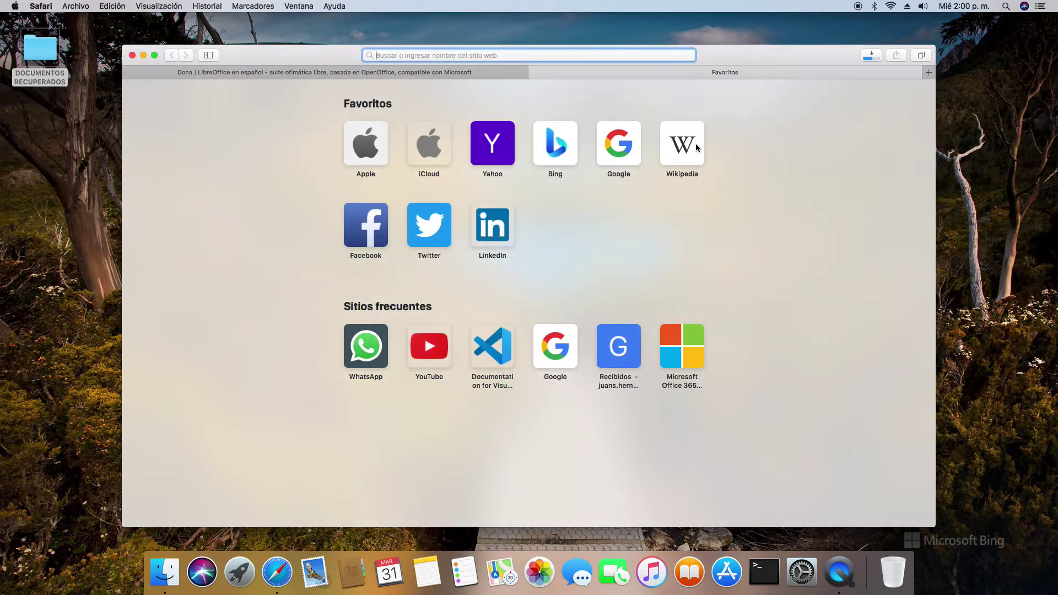
left_click(620, 145)
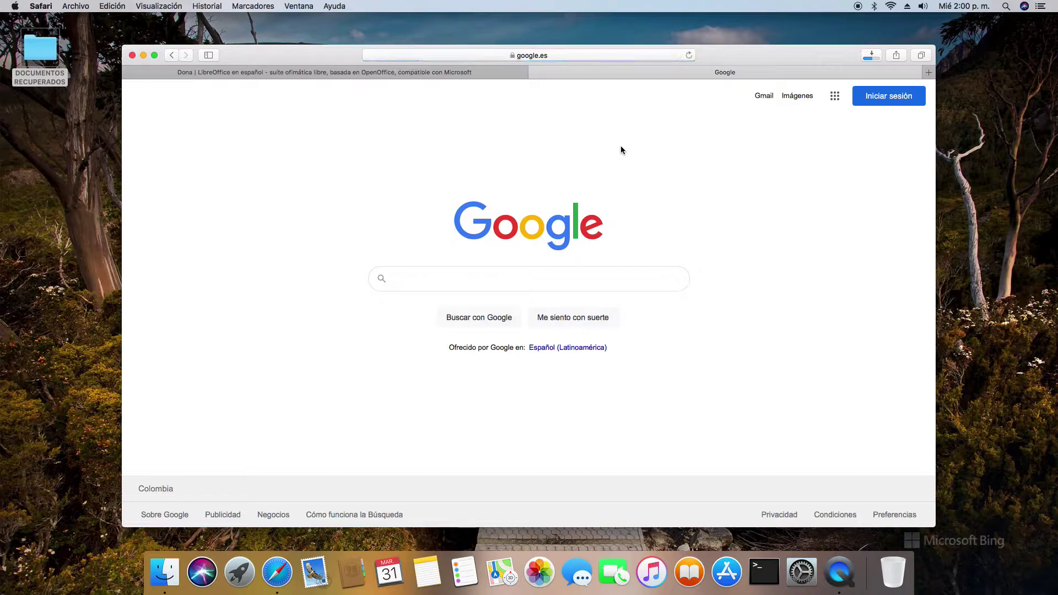
left_click(521, 280)
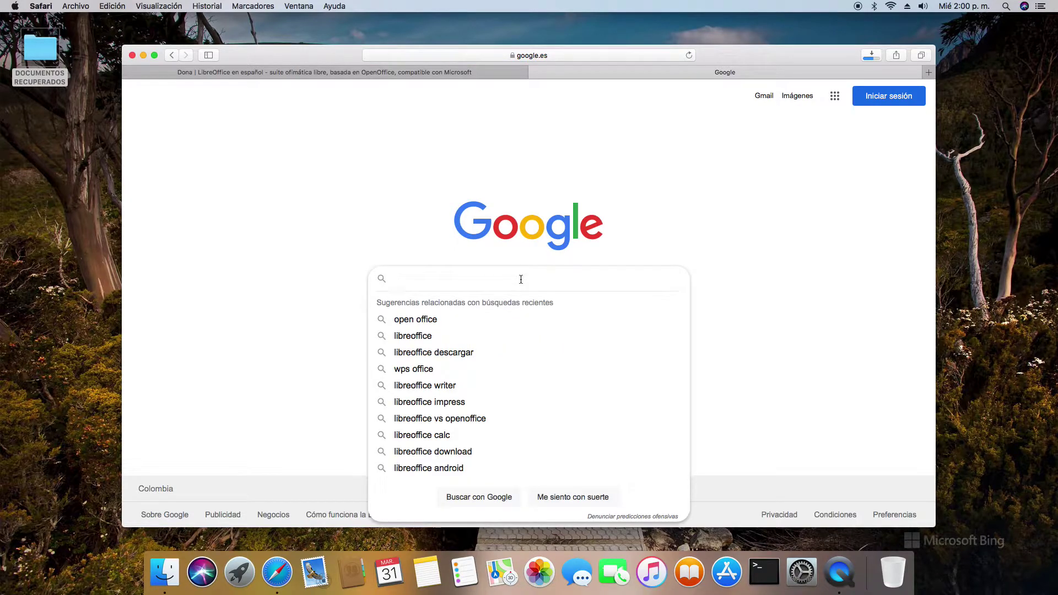
type("sp")
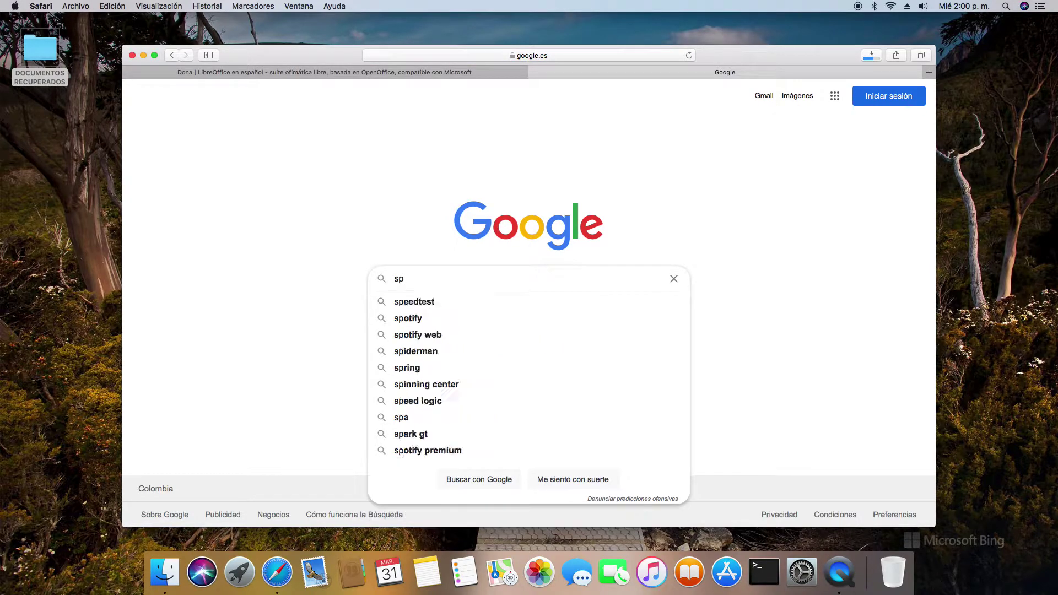
type("eed")
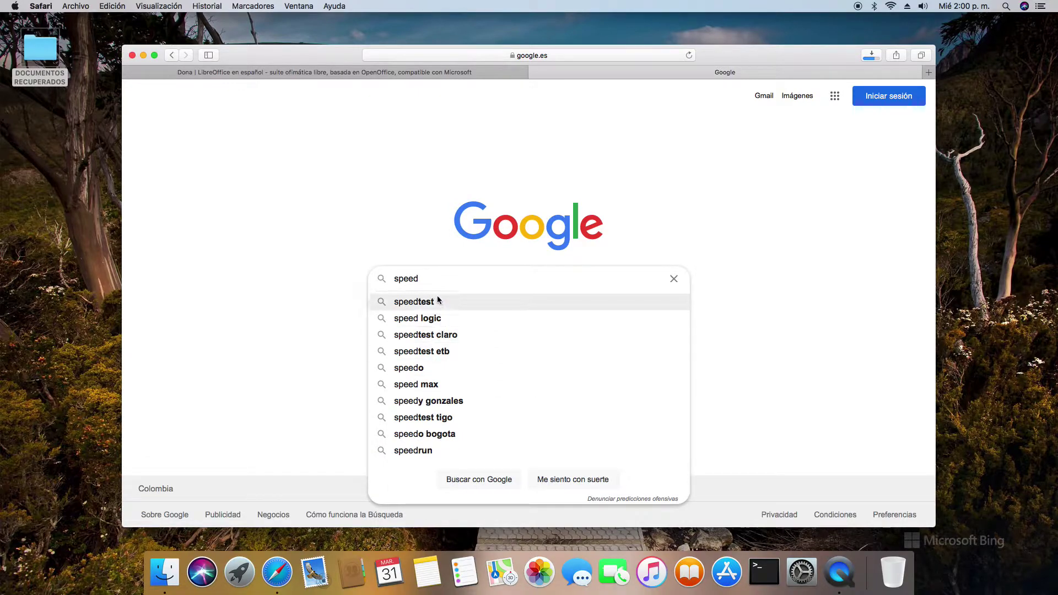
left_click(414, 302)
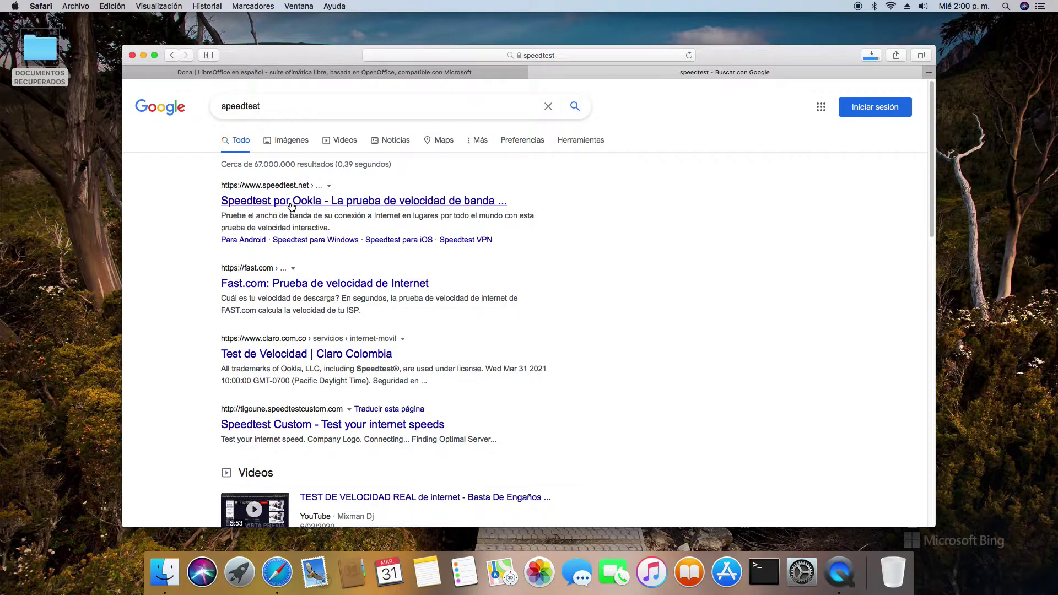
- Run an internet speed test on the Speedtest by Ookla site, and close its browser tab
left_click(327, 204)
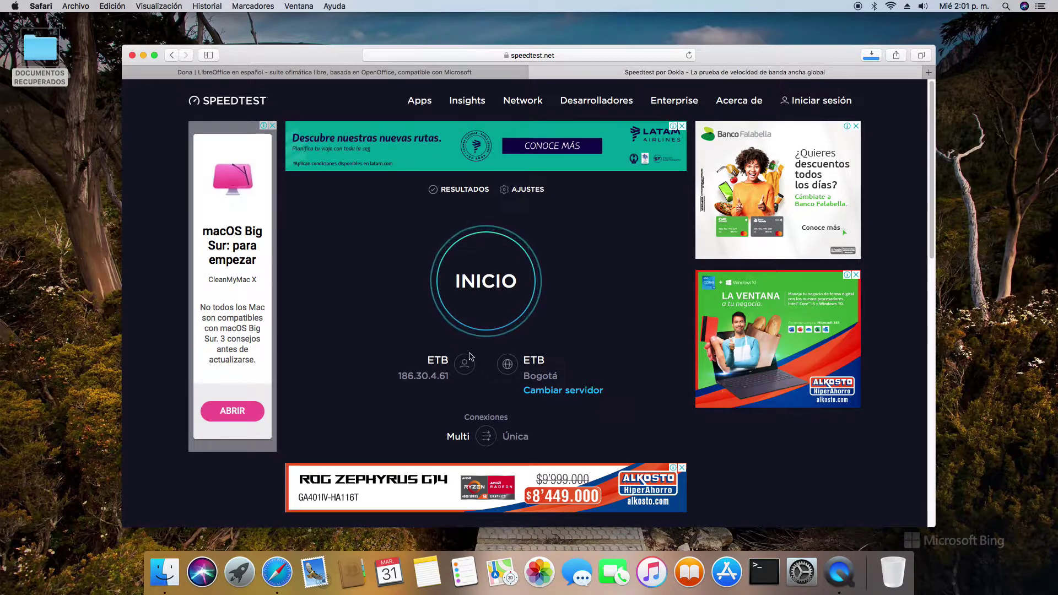
left_click(485, 282)
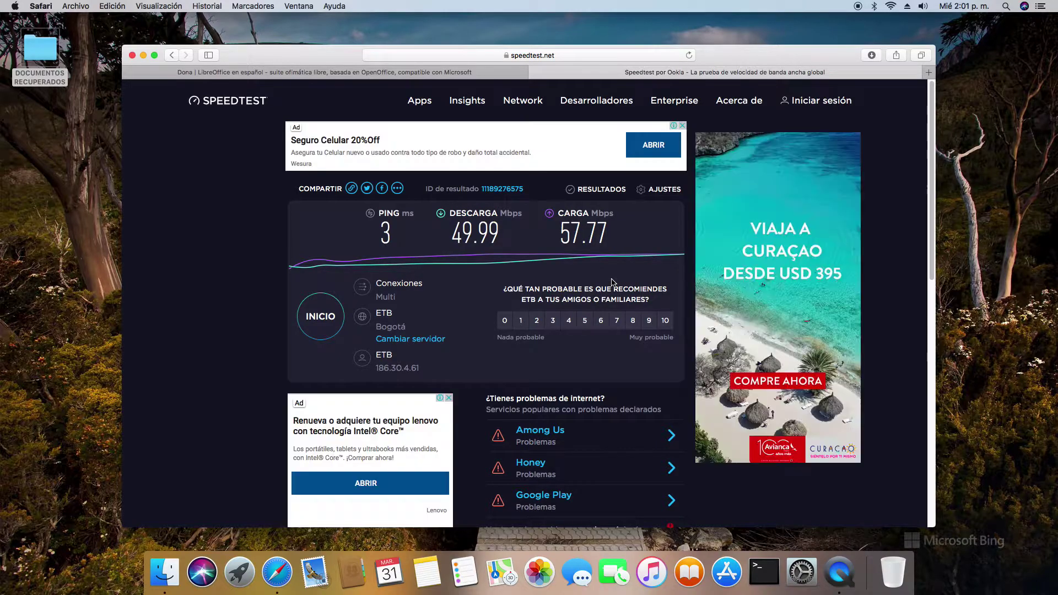
left_click(535, 72)
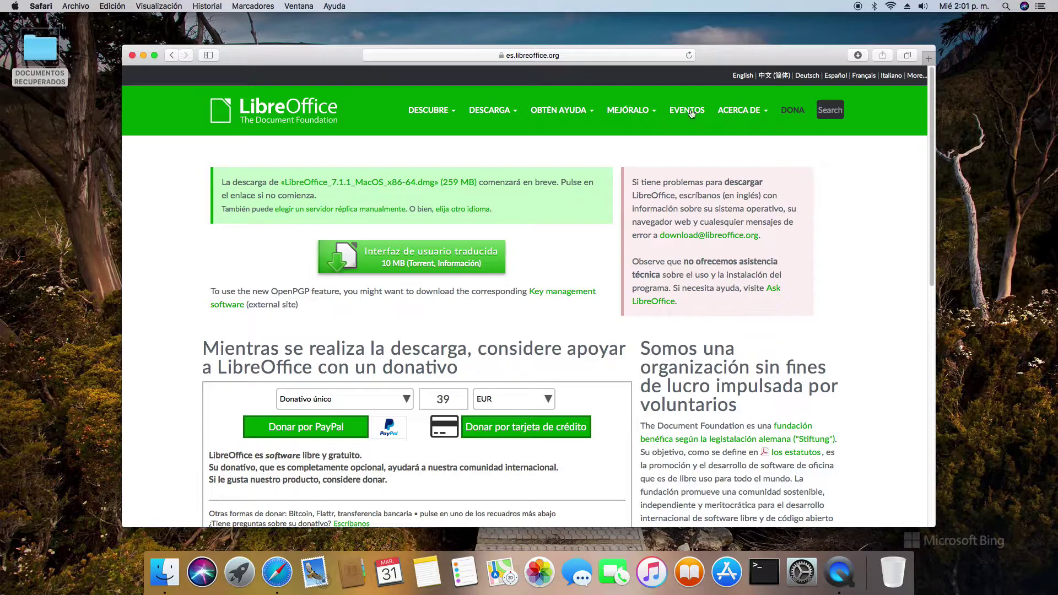
- Clear Safari's downloads list and close the browser window
left_click(857, 56)
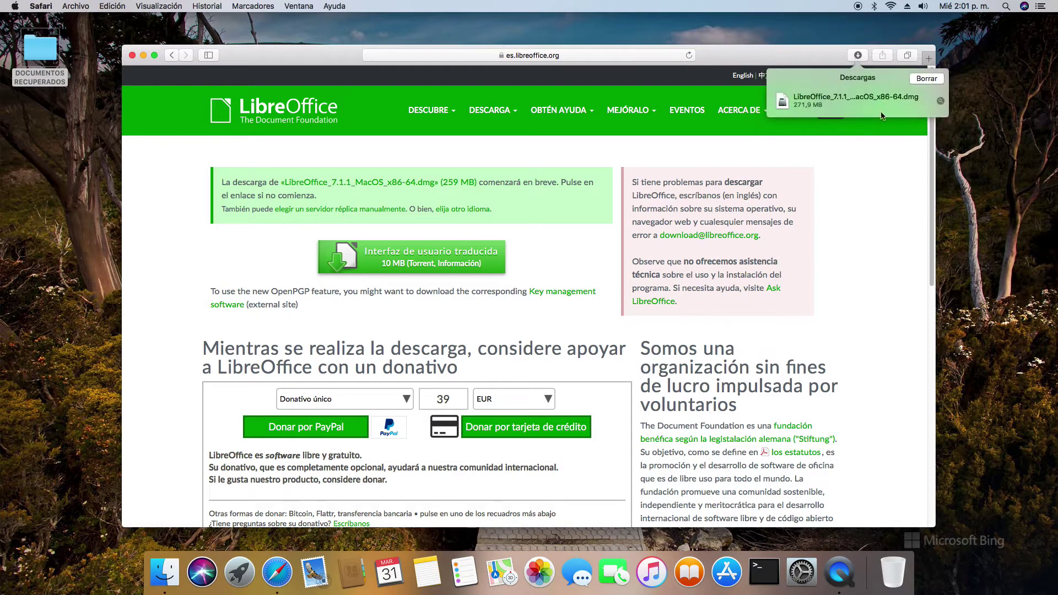
left_click(927, 78)
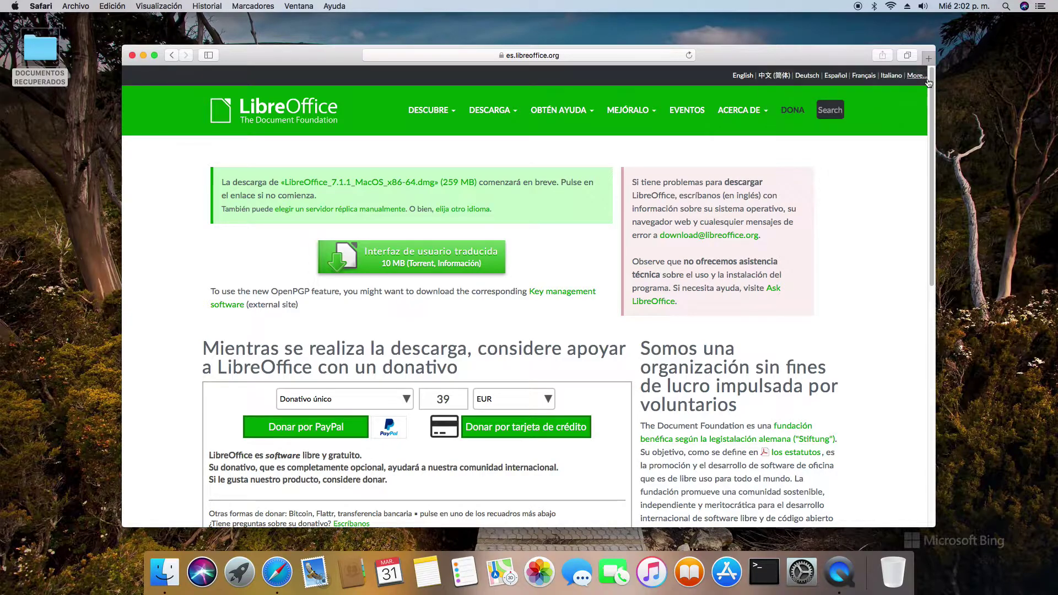
left_click(132, 55)
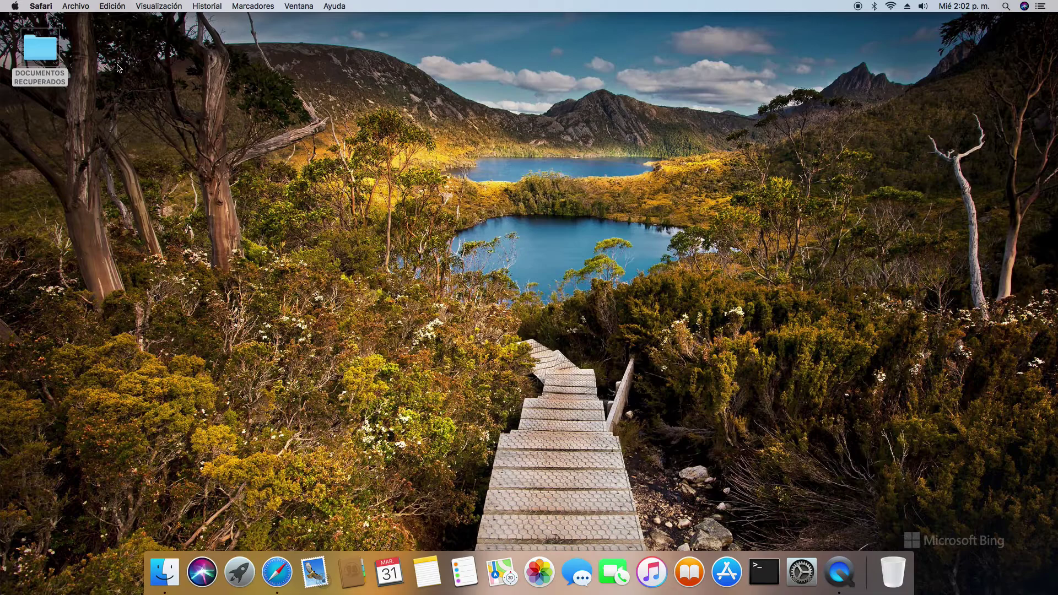
- Open the Descargas folder in Finder and mount the LibreOffice_7.1.1_MacOS_x86-64.dmg disk image
left_click(38, 57)
double_click(38, 57)
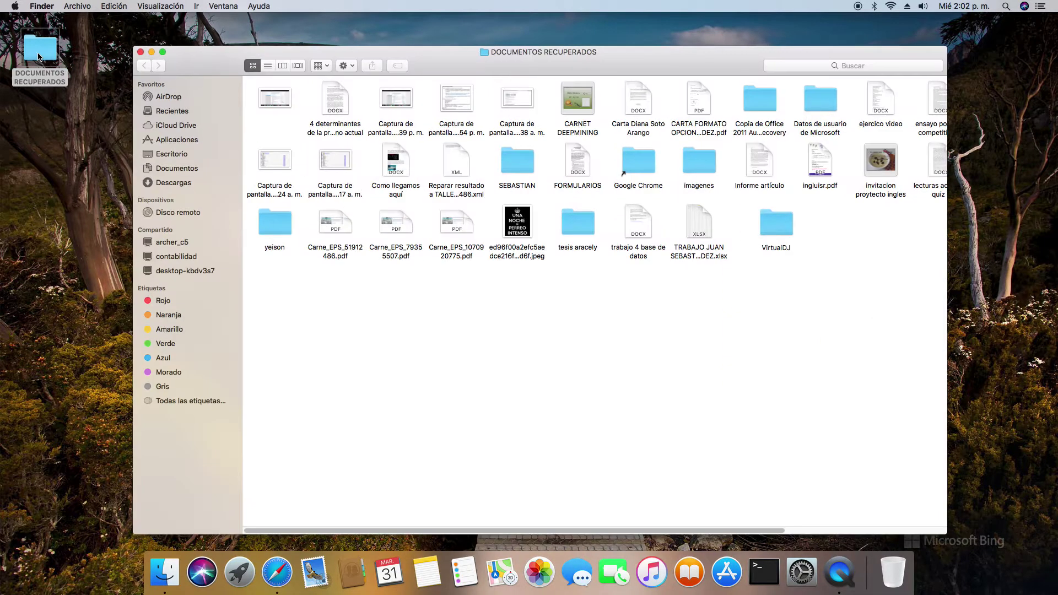
left_click(181, 184)
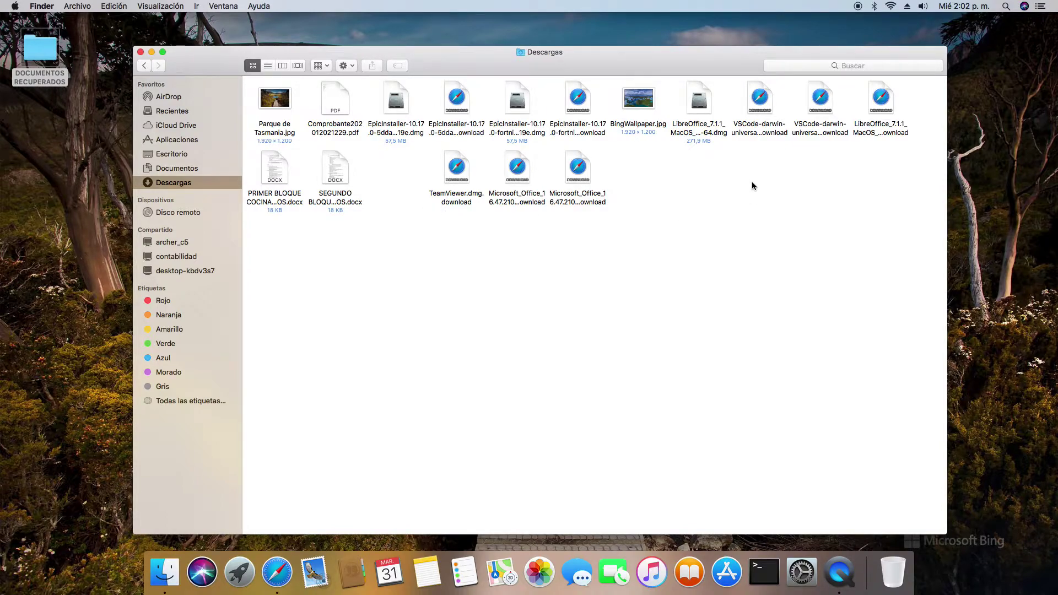
double_click(698, 105)
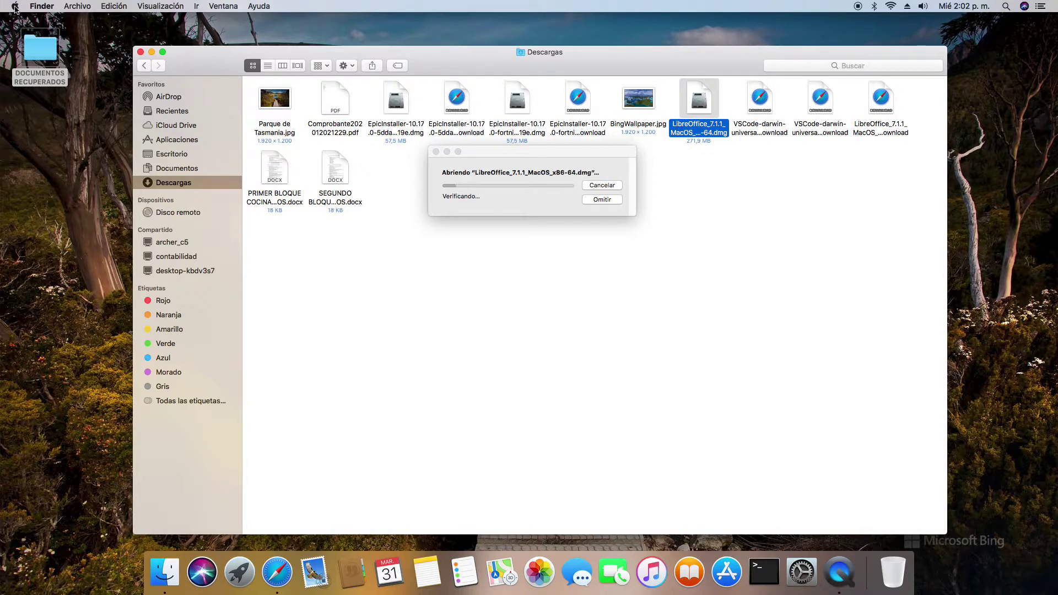
- Close the Descargas window and copy LibreOffice from the mounted disk image into the Applications folder
left_click(140, 52)
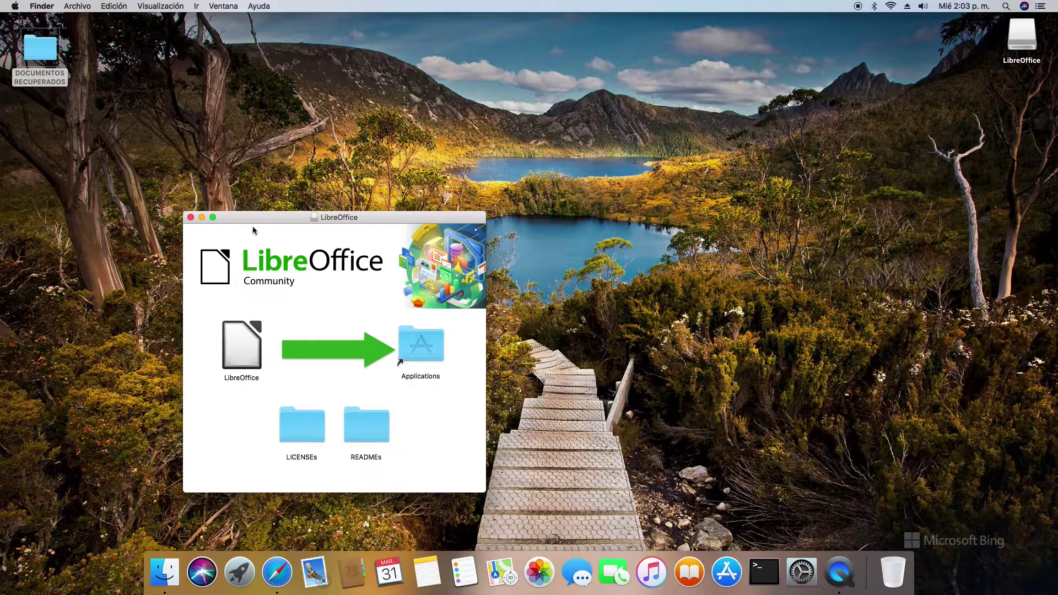
left_click_drag(373, 220, 581, 157)
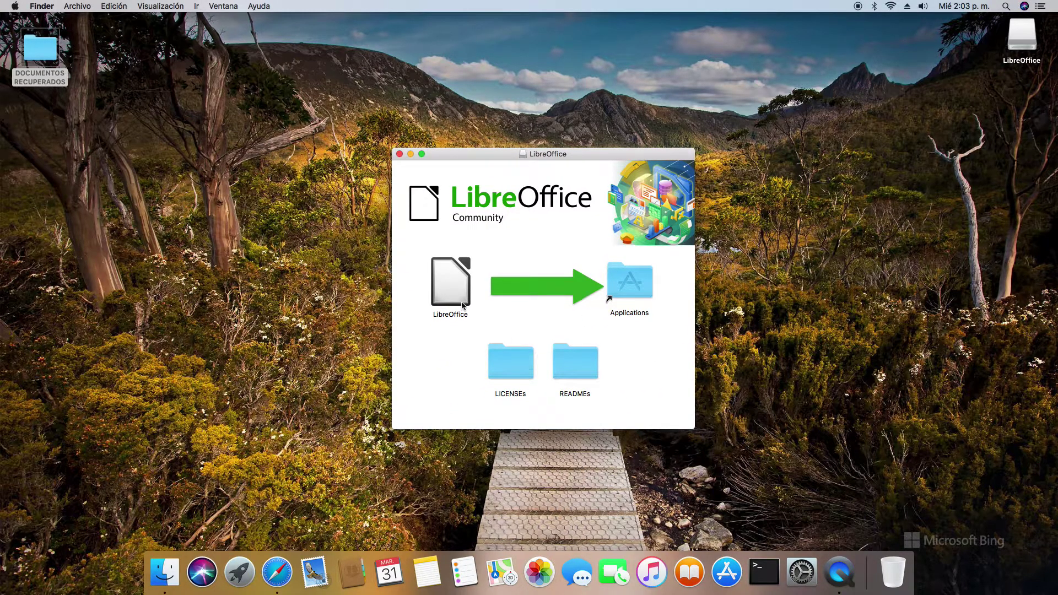
left_click_drag(452, 288, 632, 280)
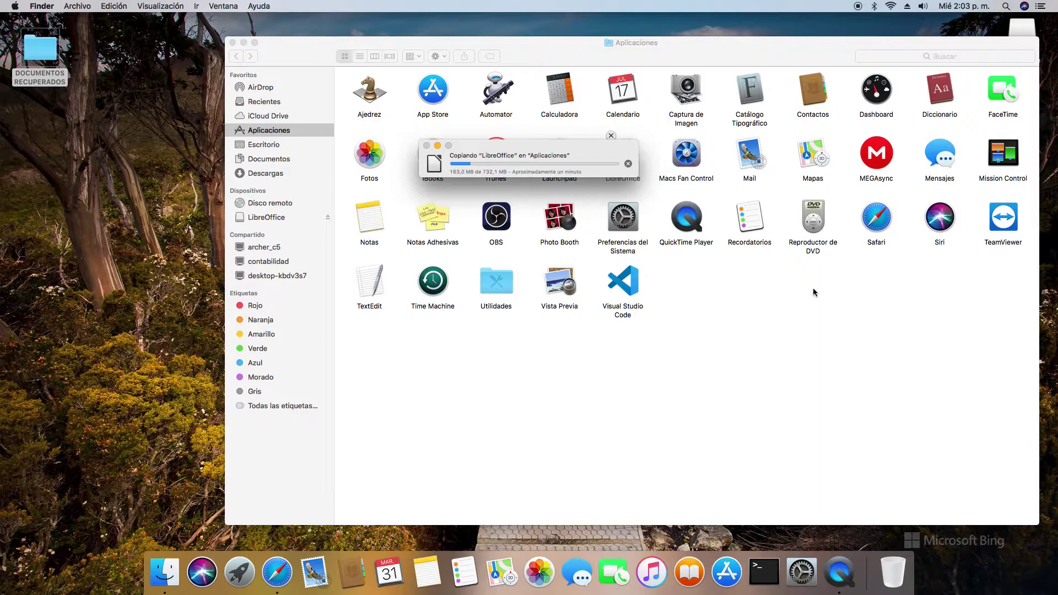
- Check the time zone in the Date & Time preferences and close the preferences window
left_click(954, 8)
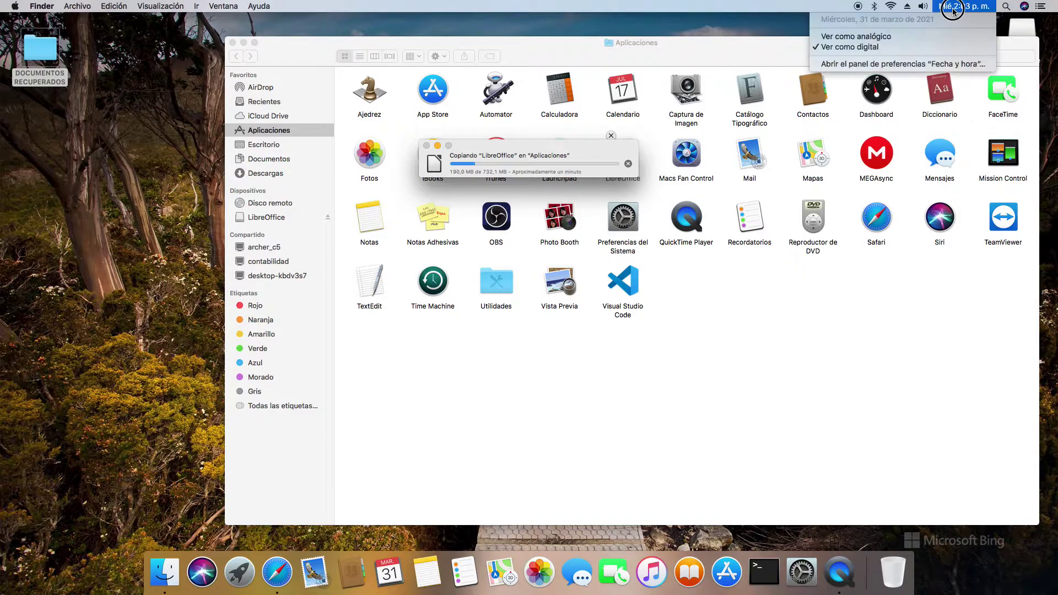
left_click(932, 65)
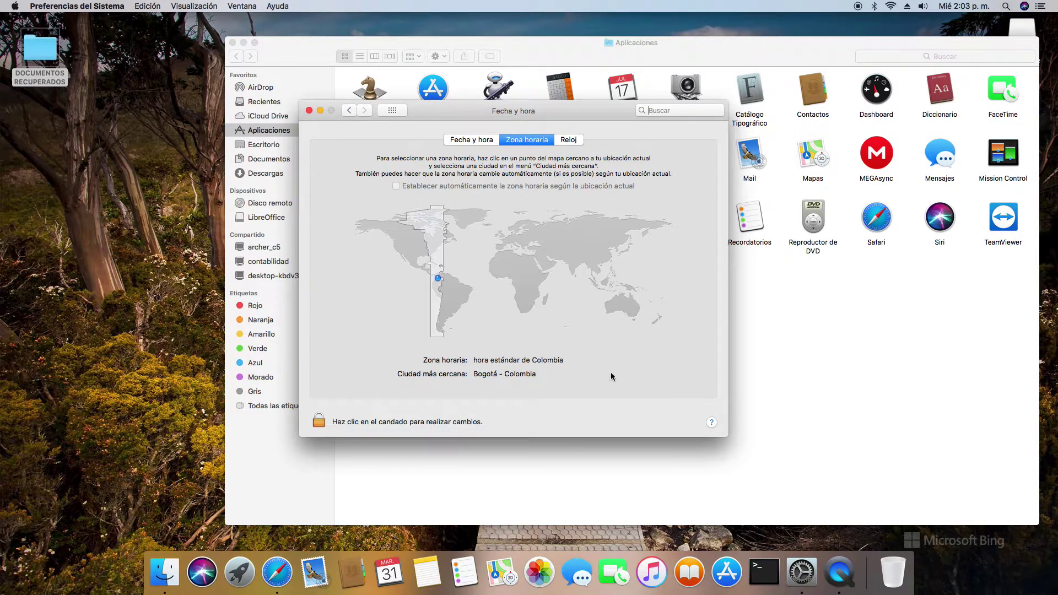
left_click_drag(606, 120, 697, 132)
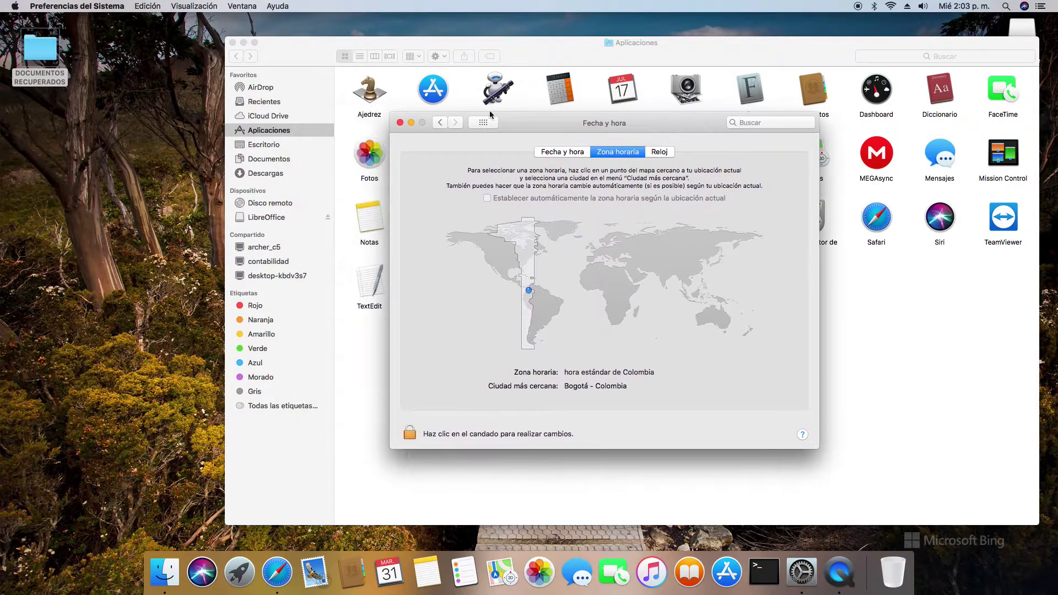
left_click(400, 122)
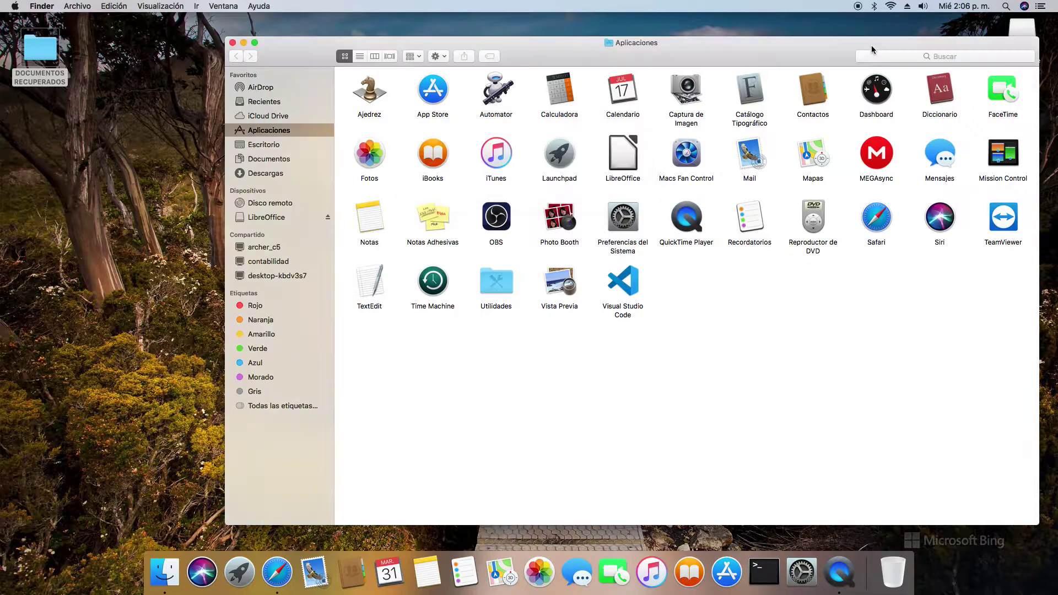
- Launch LibreOffice from the Applications folder, closing the Finder windows and allowing the downloaded app to open
left_click_drag(793, 54, 741, 66)
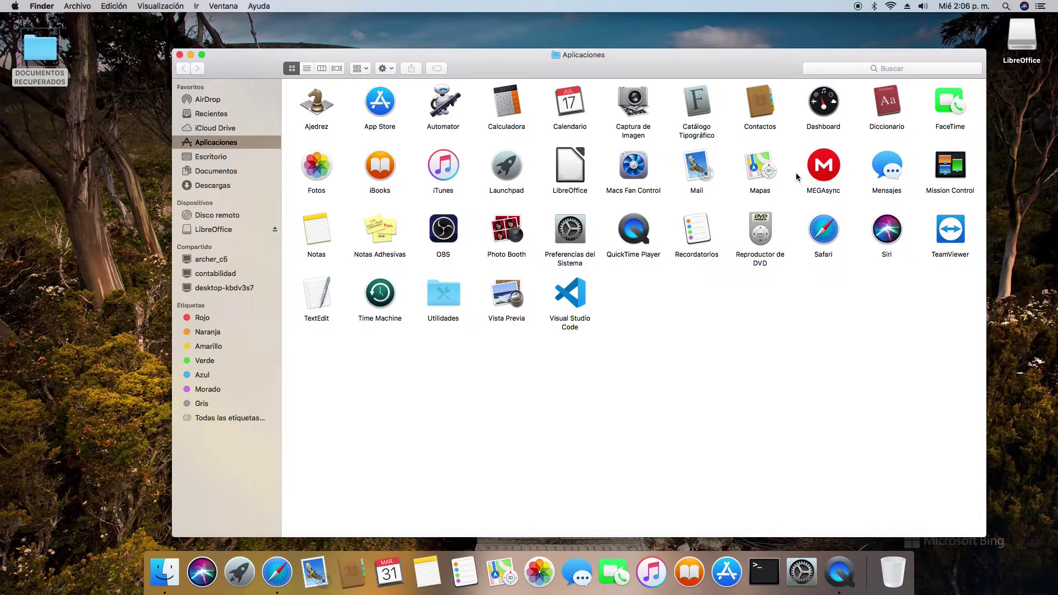
double_click(574, 170)
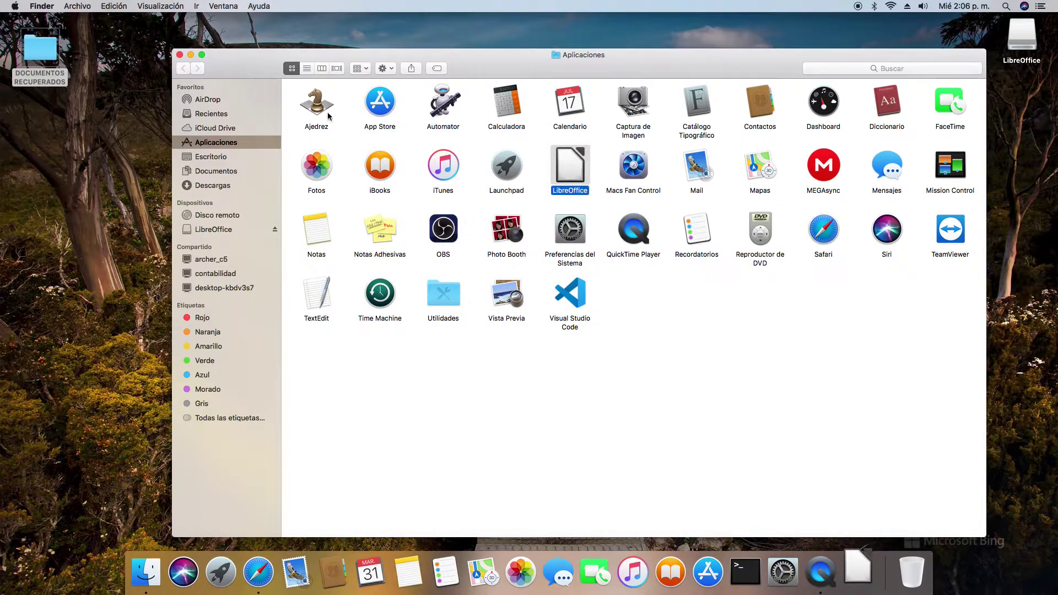
left_click(181, 55)
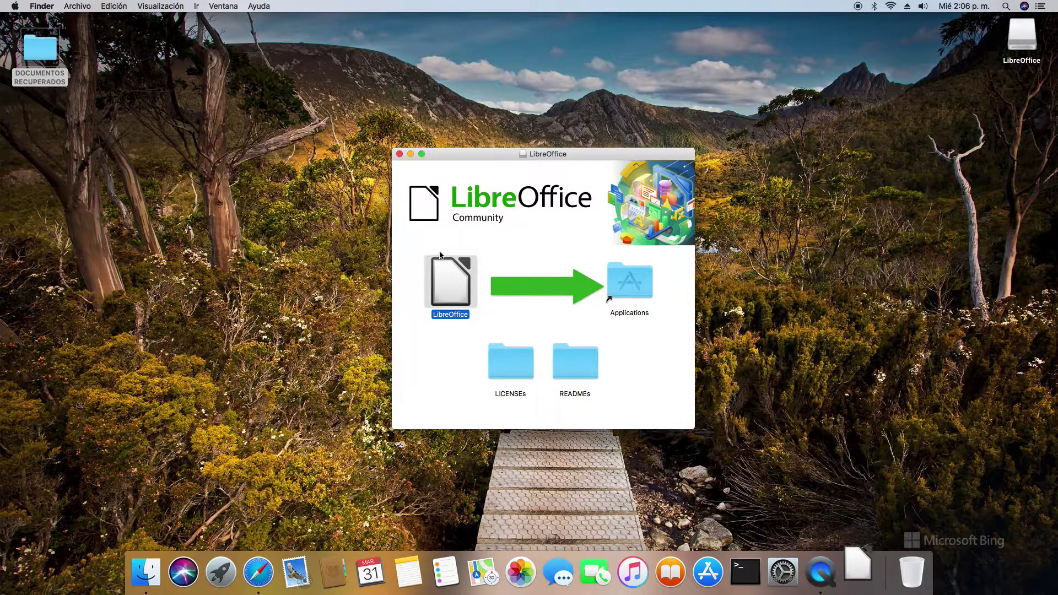
left_click(400, 155)
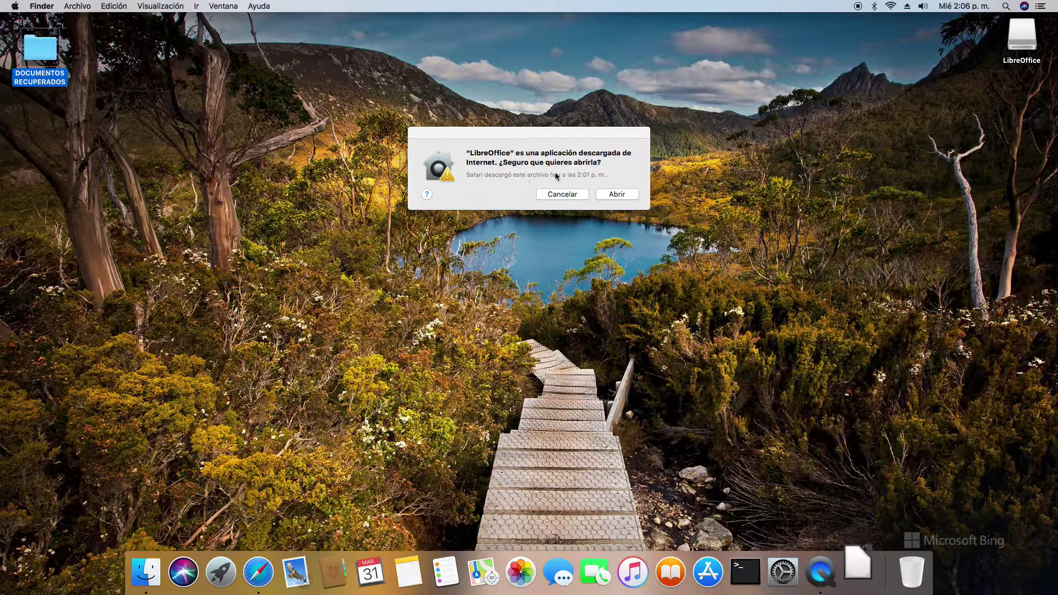
left_click(609, 196)
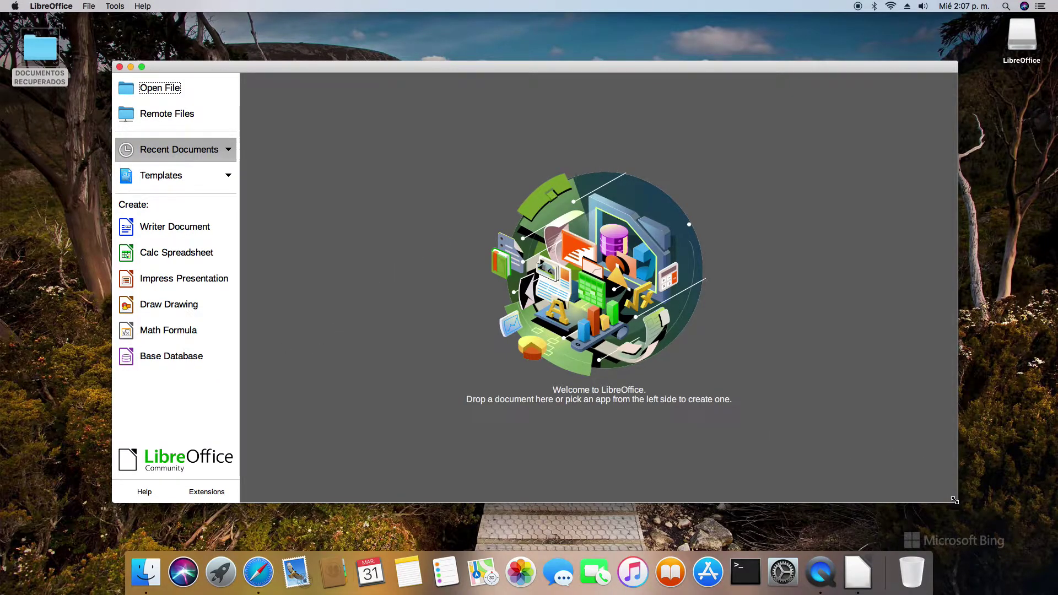
- Resize the LibreOffice Start Center, and create a new Writer document, dismissing the Tip of the Day
left_click_drag(958, 502, 885, 510)
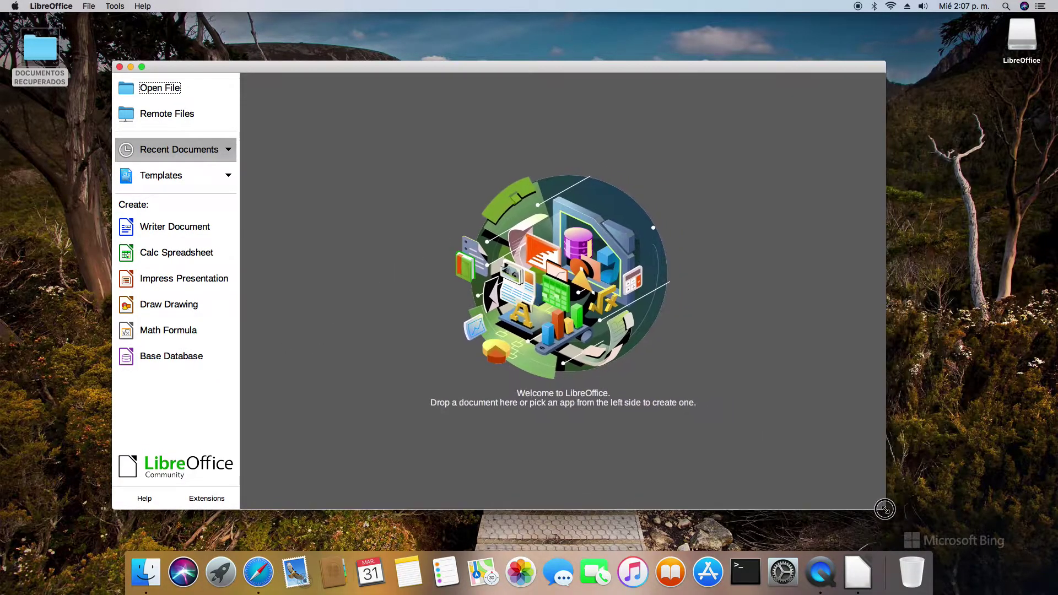
left_click_drag(612, 70, 682, 64)
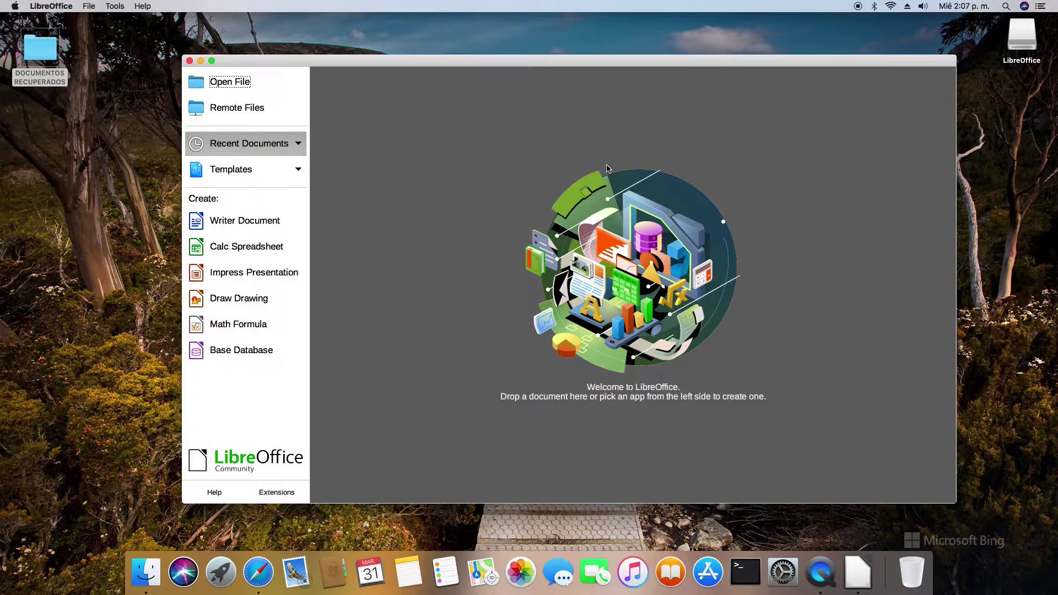
left_click(237, 228)
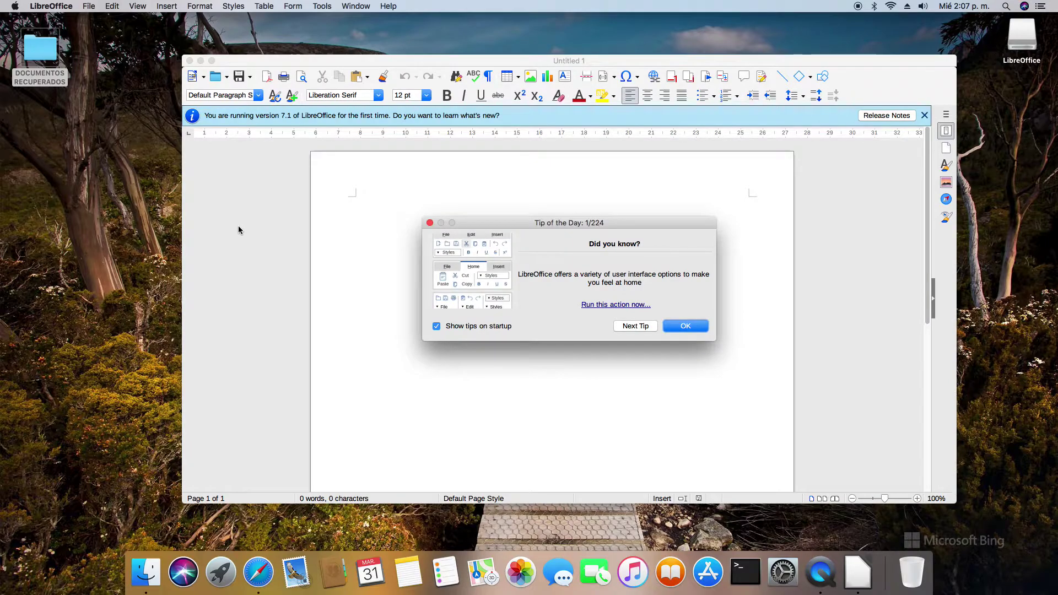
left_click(683, 327)
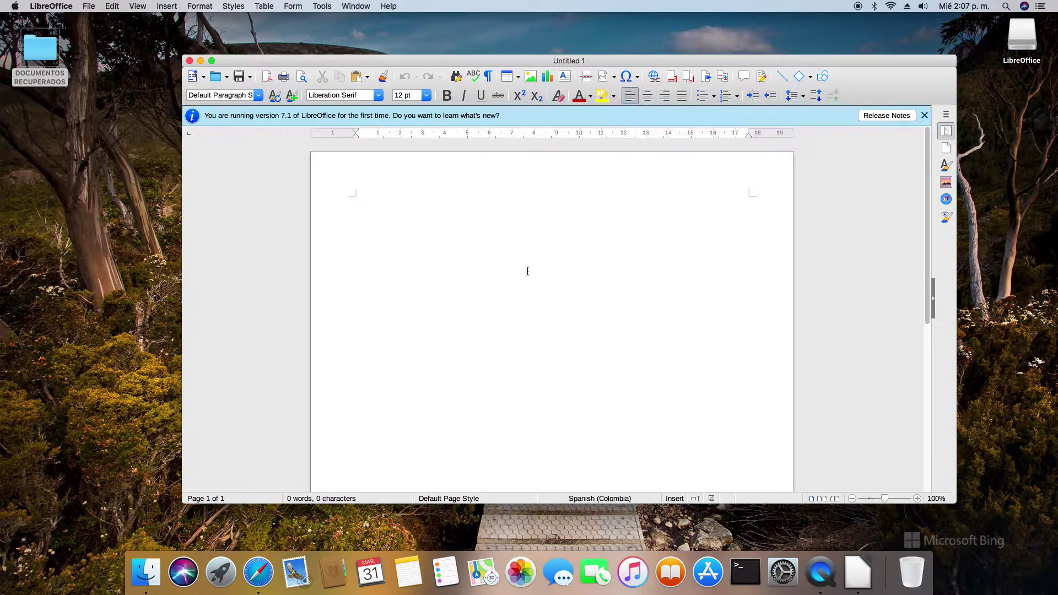
left_click_drag(773, 66, 749, 66)
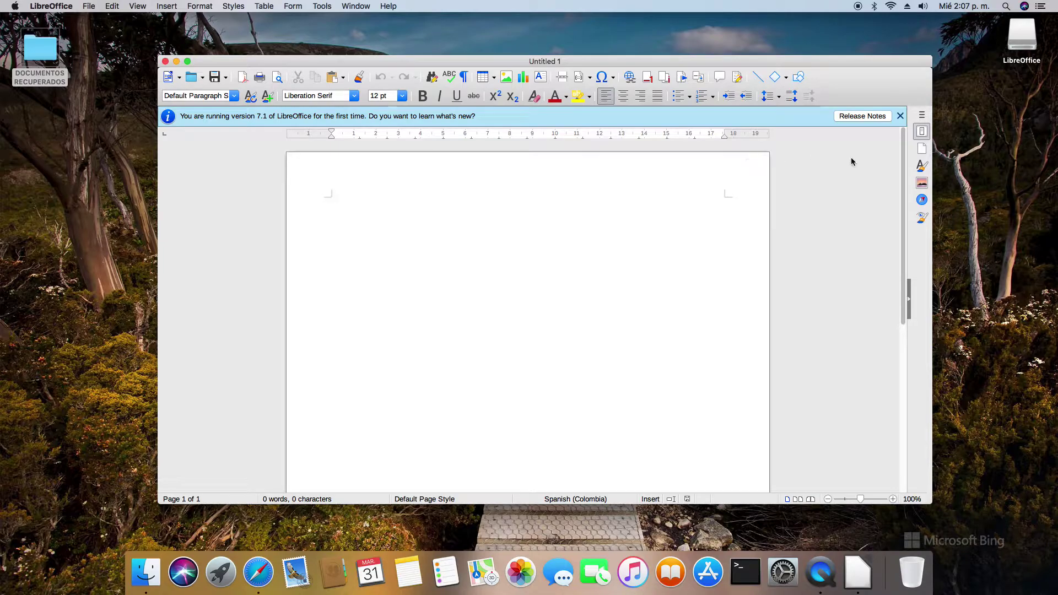
- Open the LibreOffice 7.1 release notes, skim through the page, and close the browser window
left_click(858, 118)
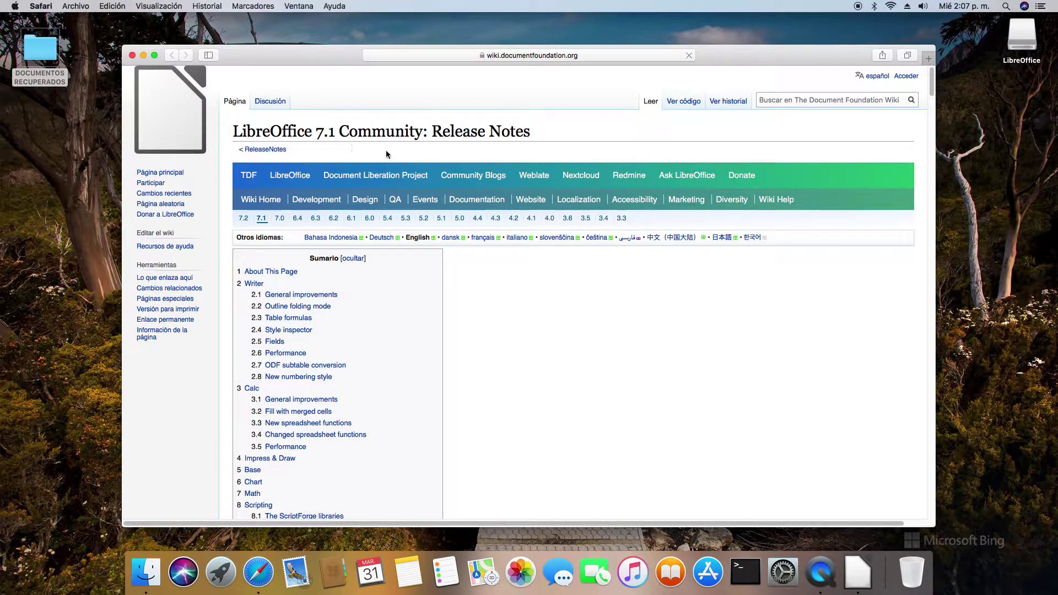
scroll(551, 317, "down", 2)
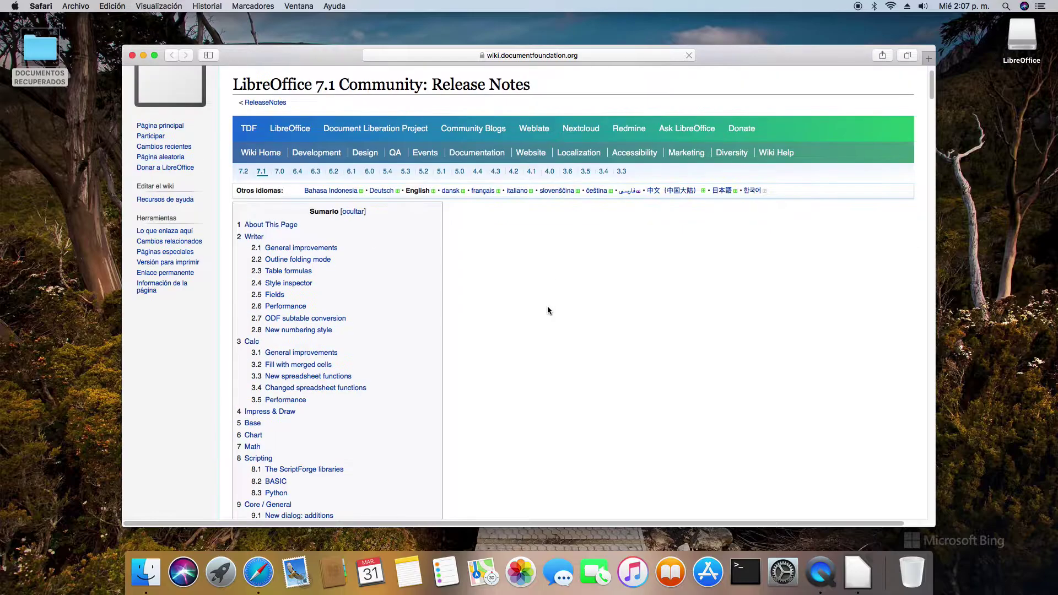
scroll(546, 298, "down", 15)
scroll(547, 290, "down", 15)
scroll(547, 291, "up", 5)
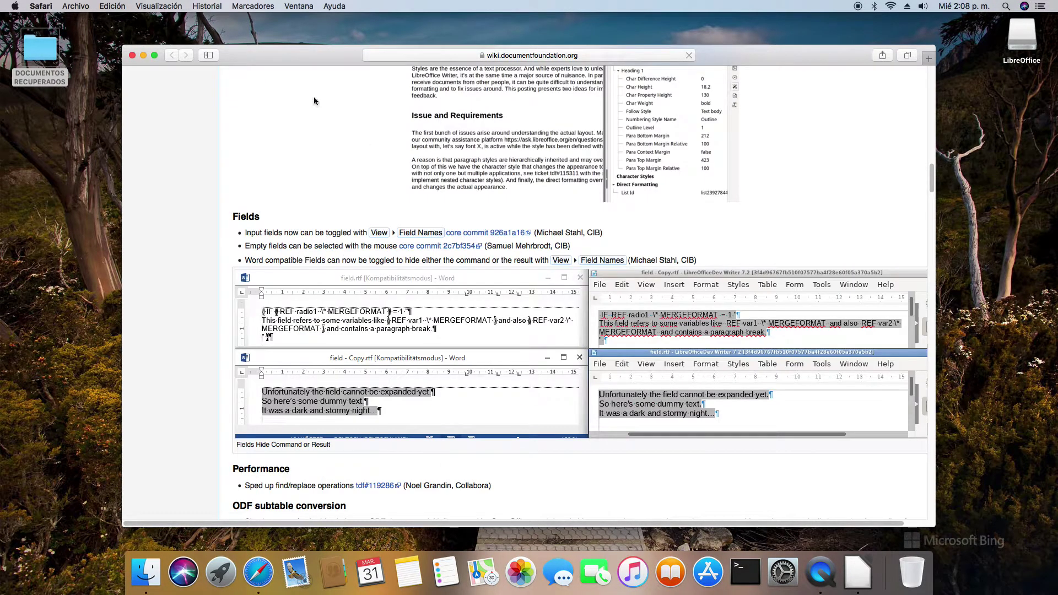
left_click(142, 56)
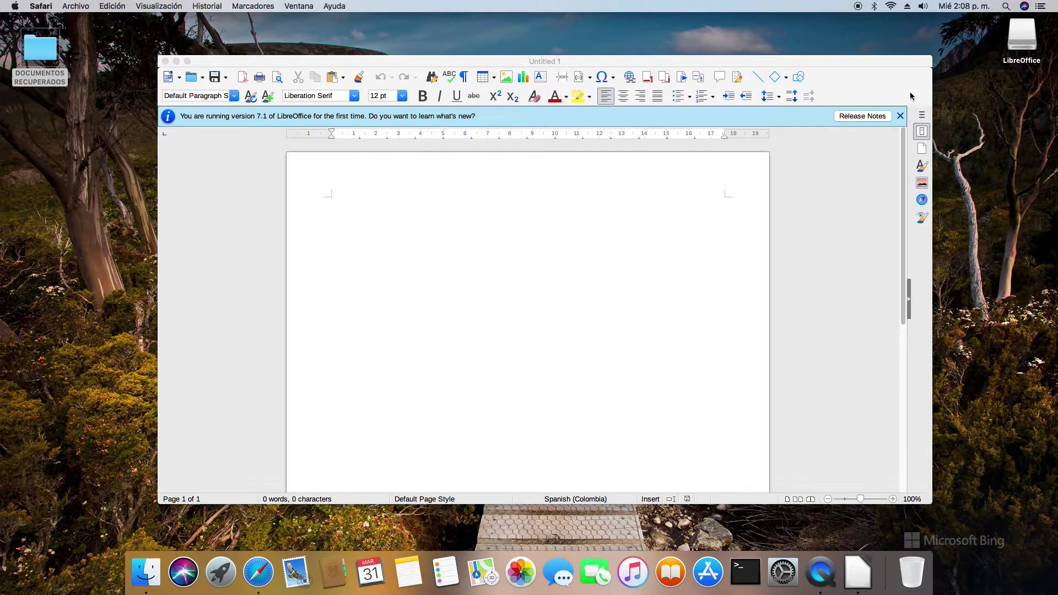
- Enlarge the Writer document window to fill the screen and dismiss the first-run version notice
left_click(188, 62)
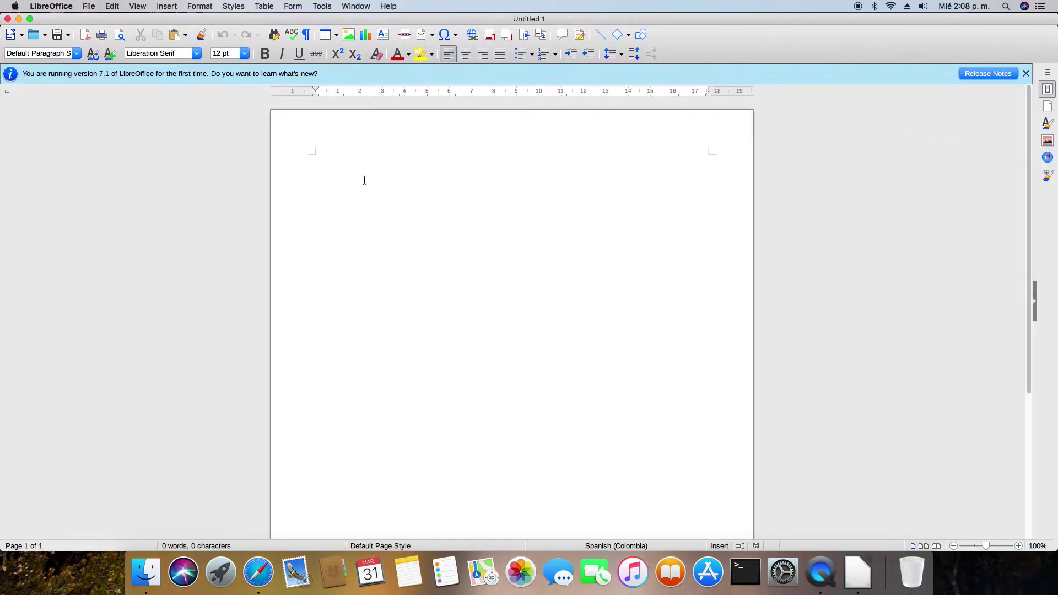
left_click(365, 166)
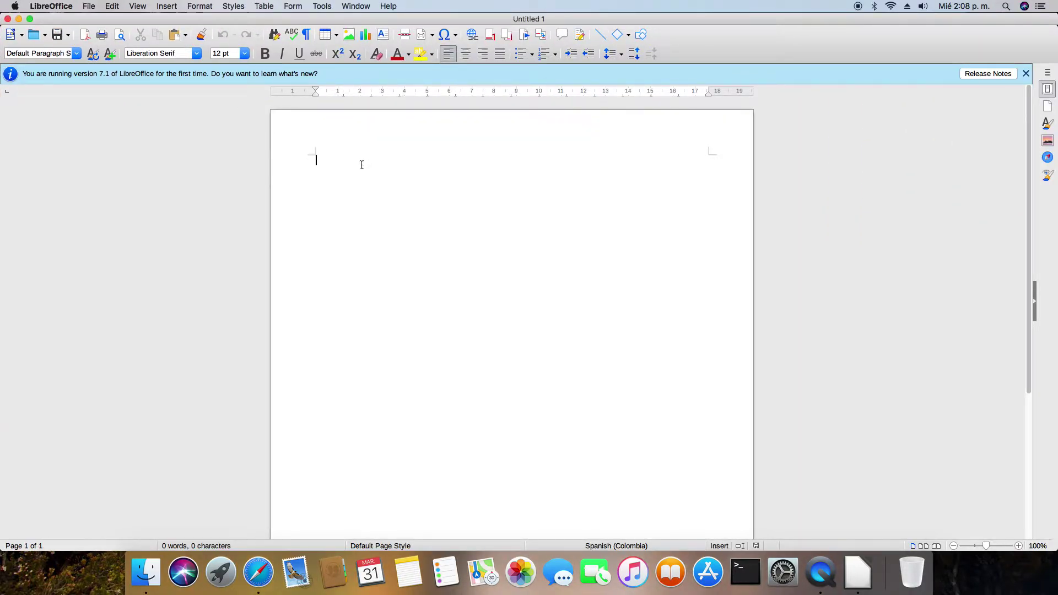
left_click(1026, 73)
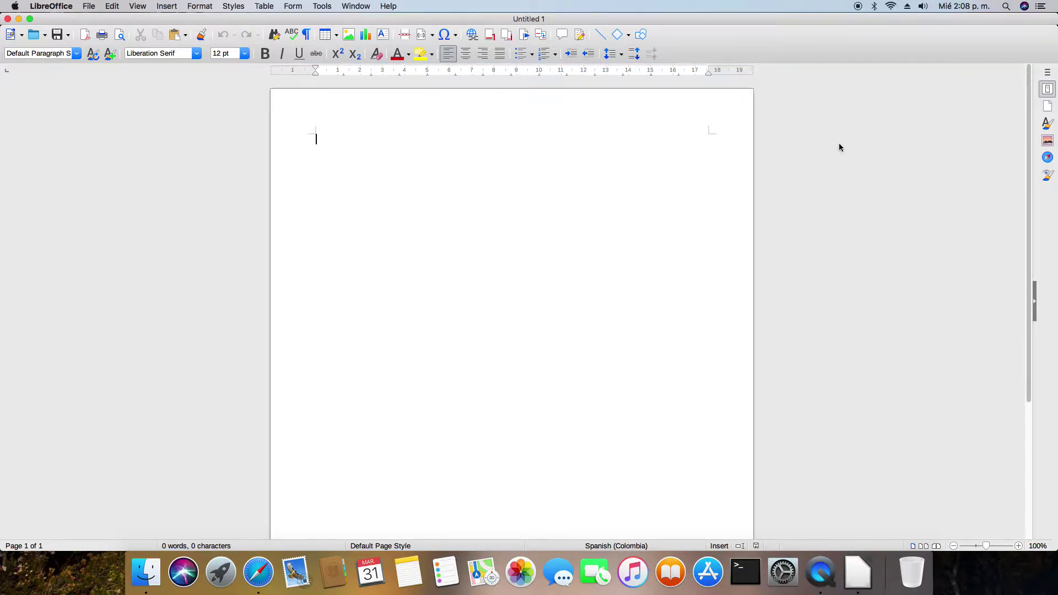
- Enter the text "Bienvenidos a Libre Offrice para computadores Mac" on the first line of the document
type("Bienvenidos a Libre Offrice para ")
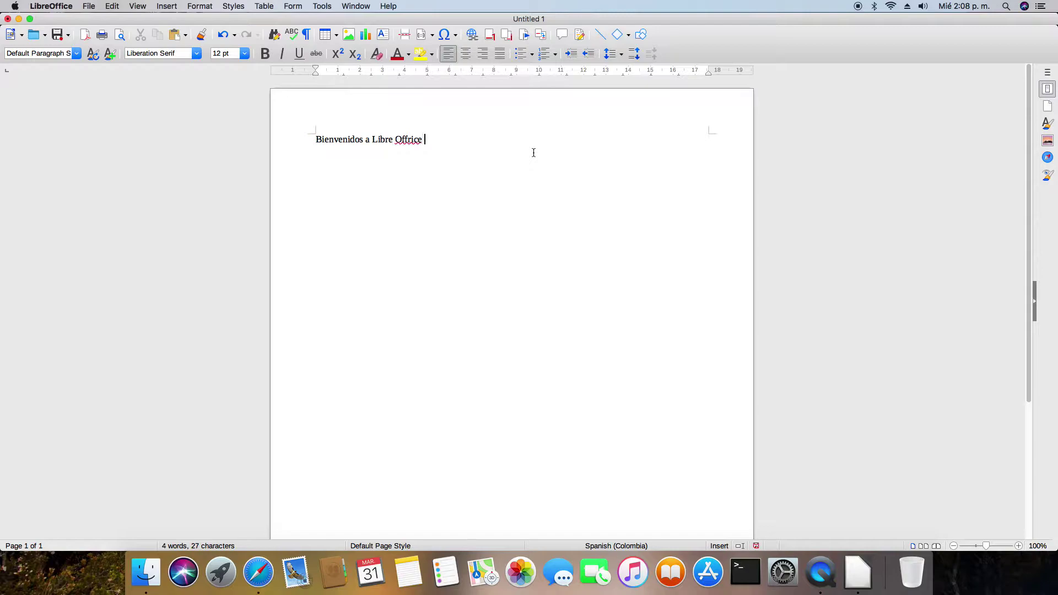
type("computadores Mac")
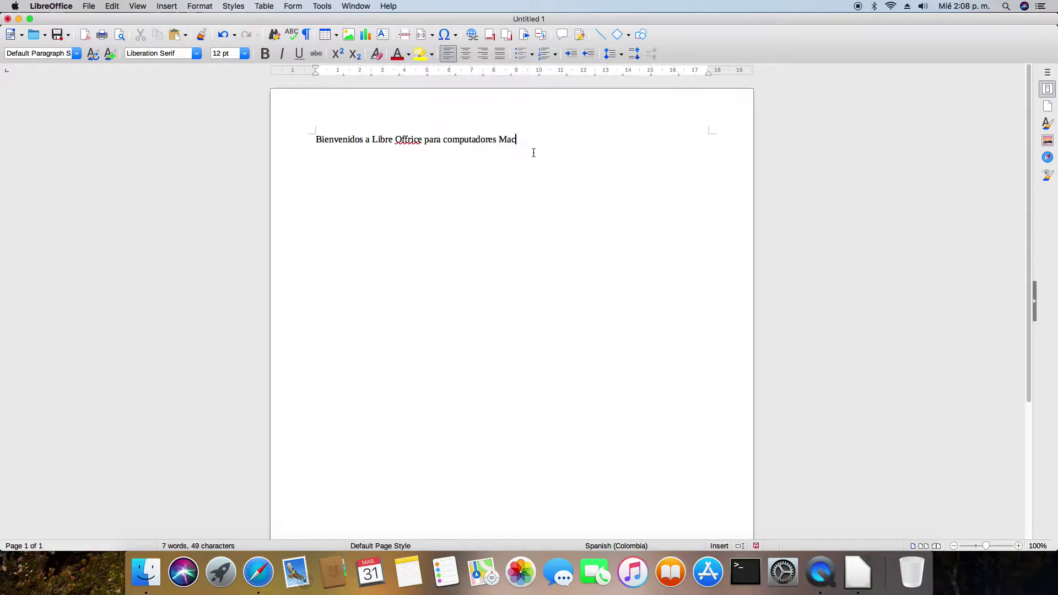
- Correct the misspelled "Offrice" to "Office" and end the sentence with a period
left_click(412, 139)
key("BackSpace")
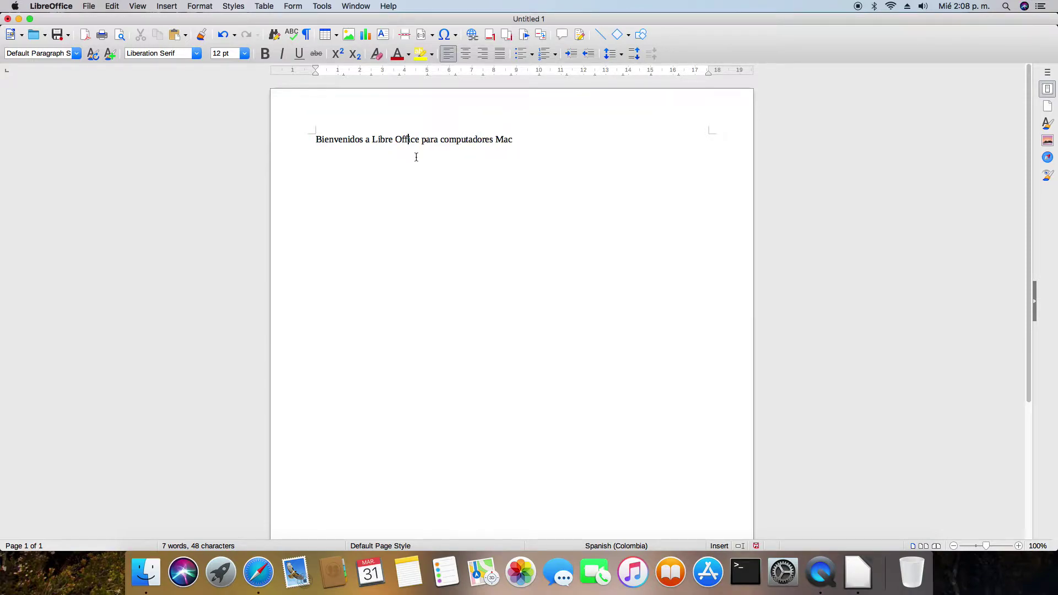
left_click(513, 140)
type(".")
- Save the document as Taller in Documentos, keeping the Word 2007–365 (.docx) format, and close it
left_click(68, 37)
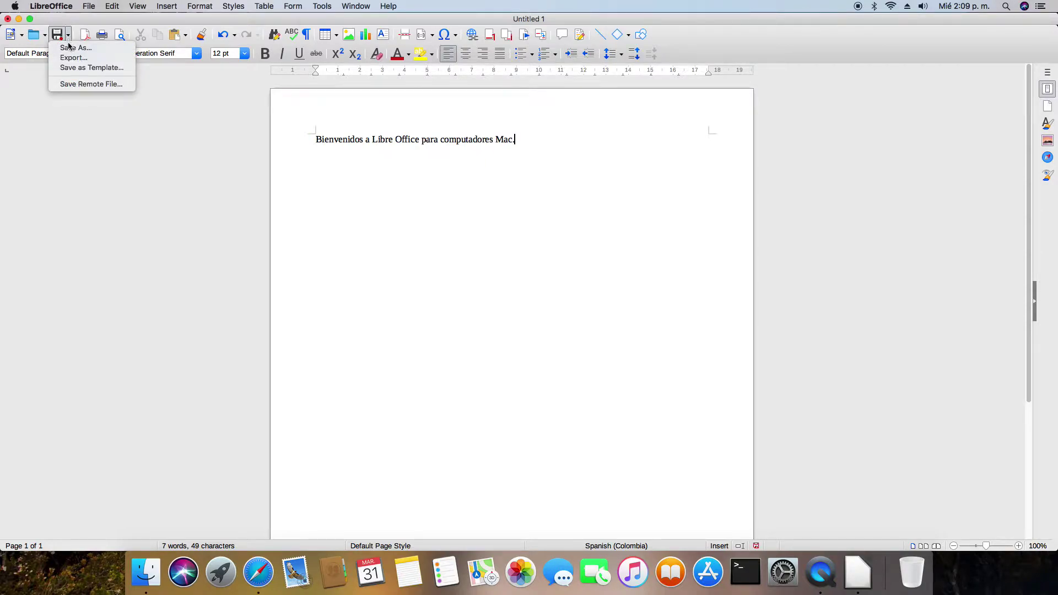
left_click(70, 48)
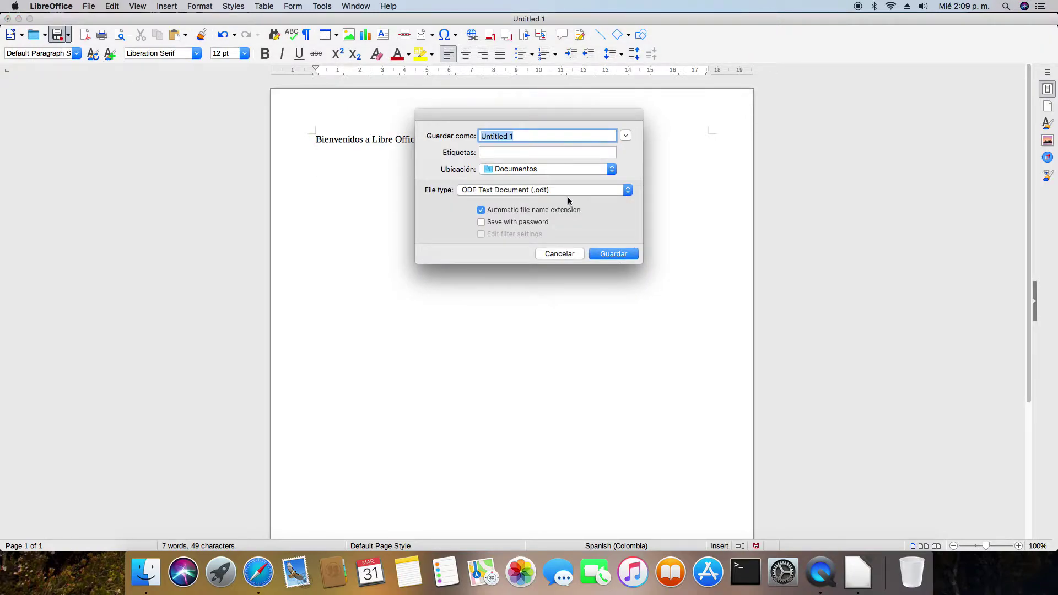
key("BackSpace")
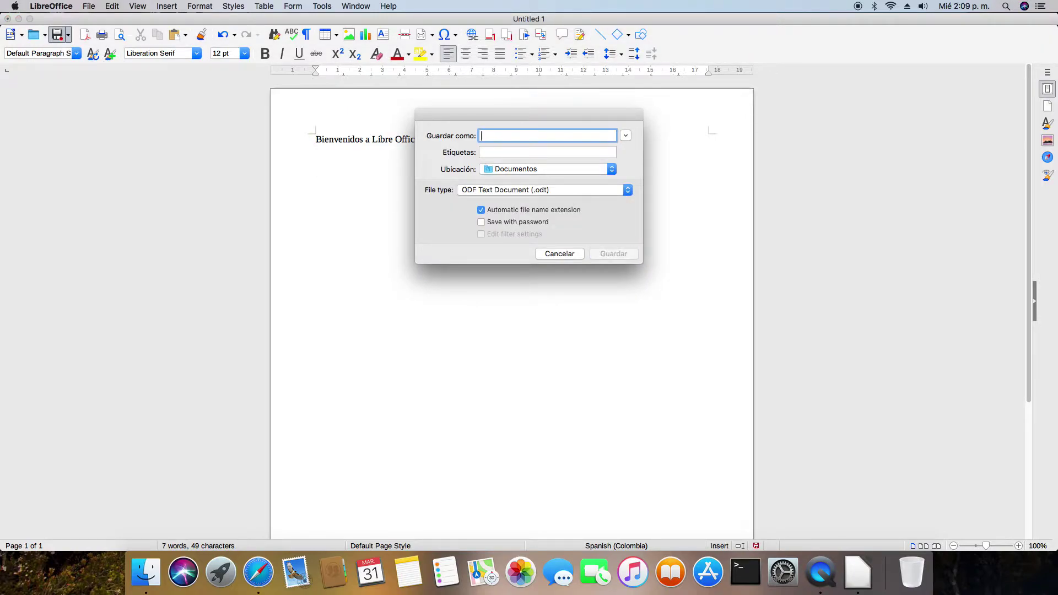
type("Taller")
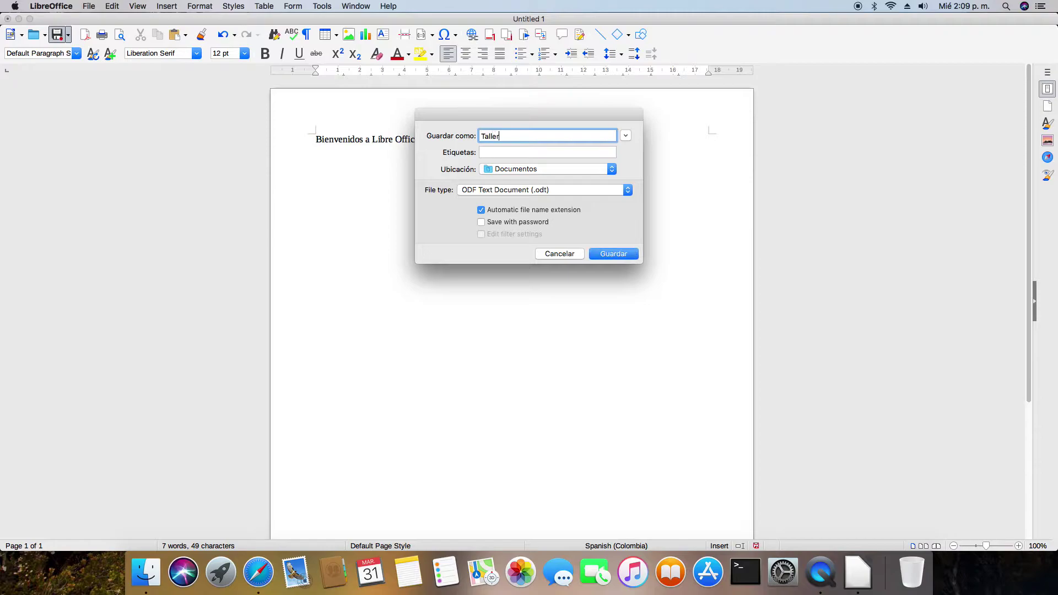
left_click(628, 191)
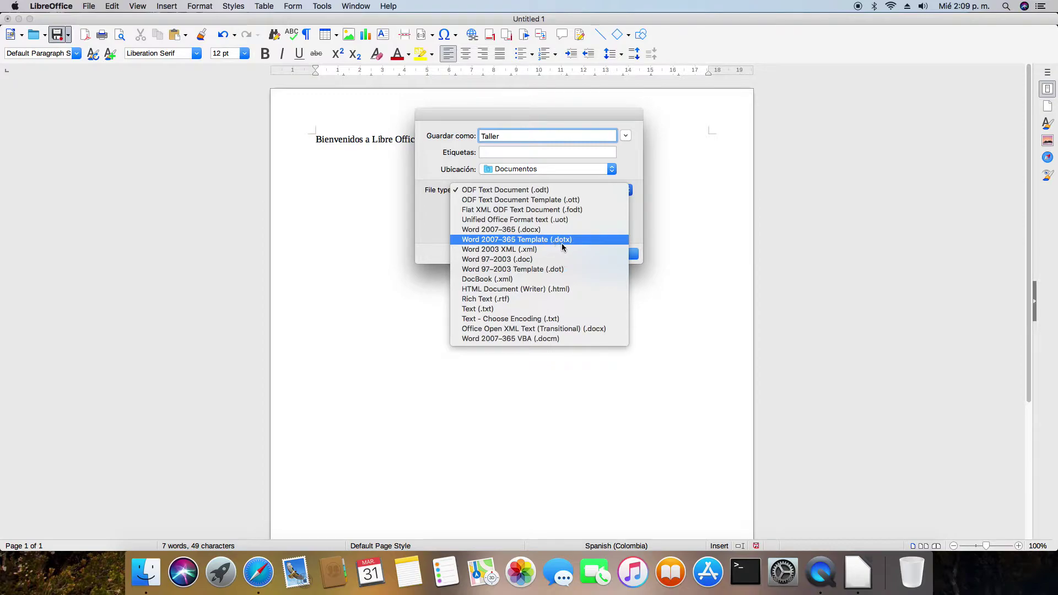
left_click(522, 230)
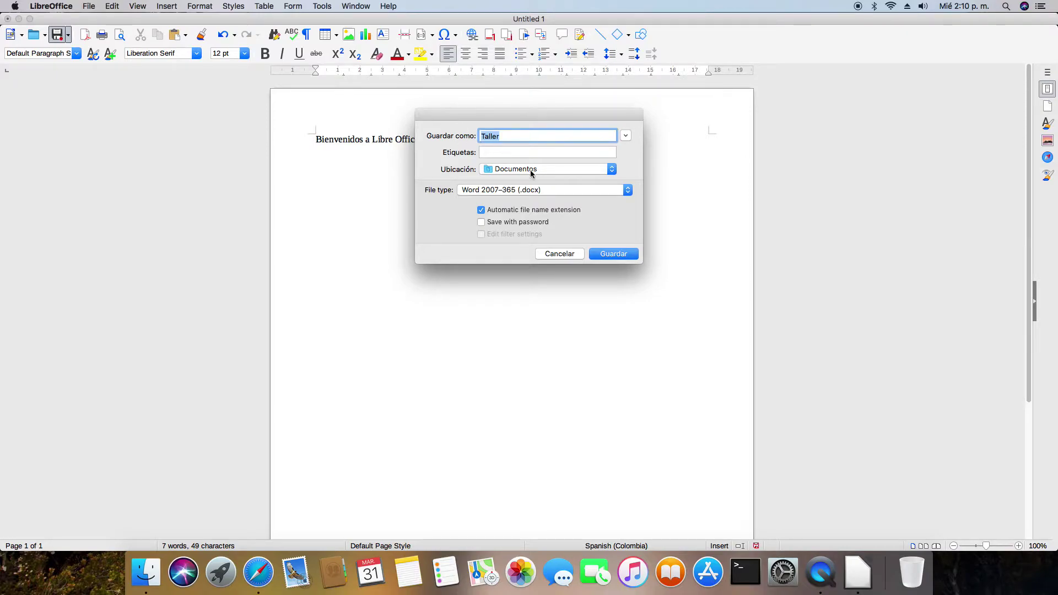
left_click(610, 256)
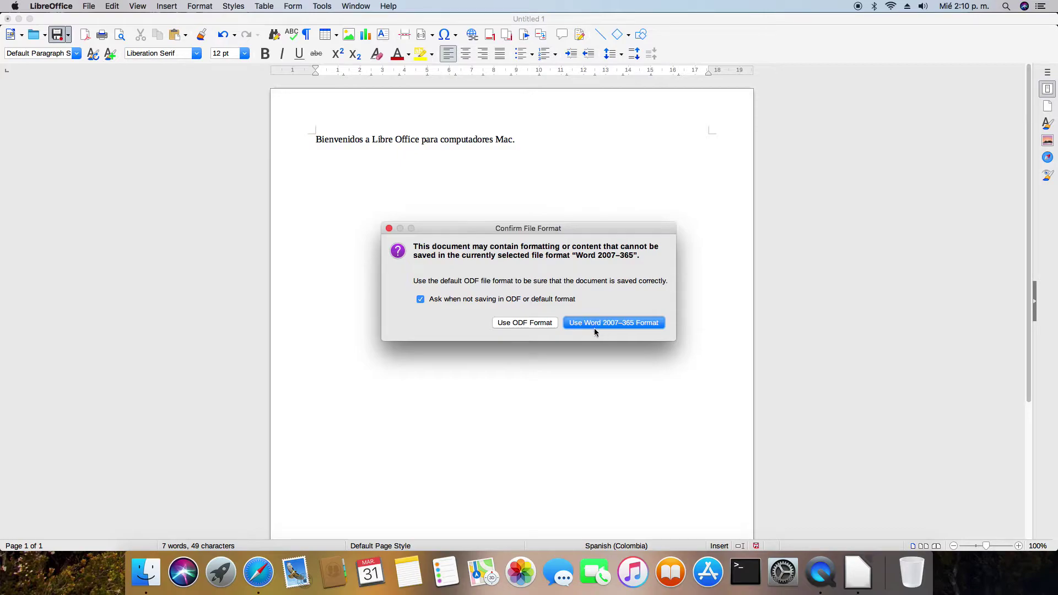
left_click(632, 329)
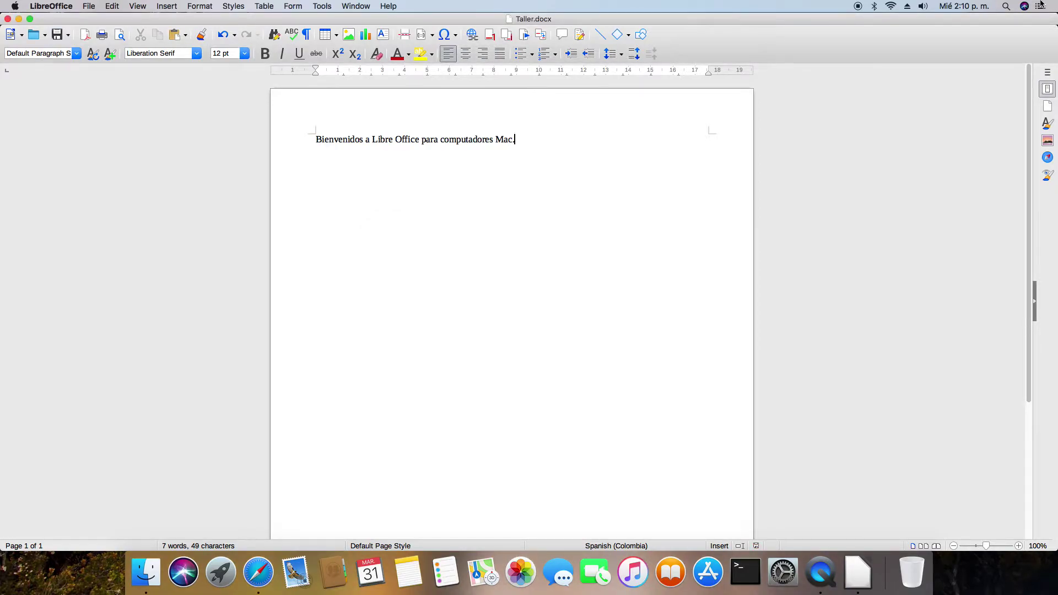
left_click(30, 19)
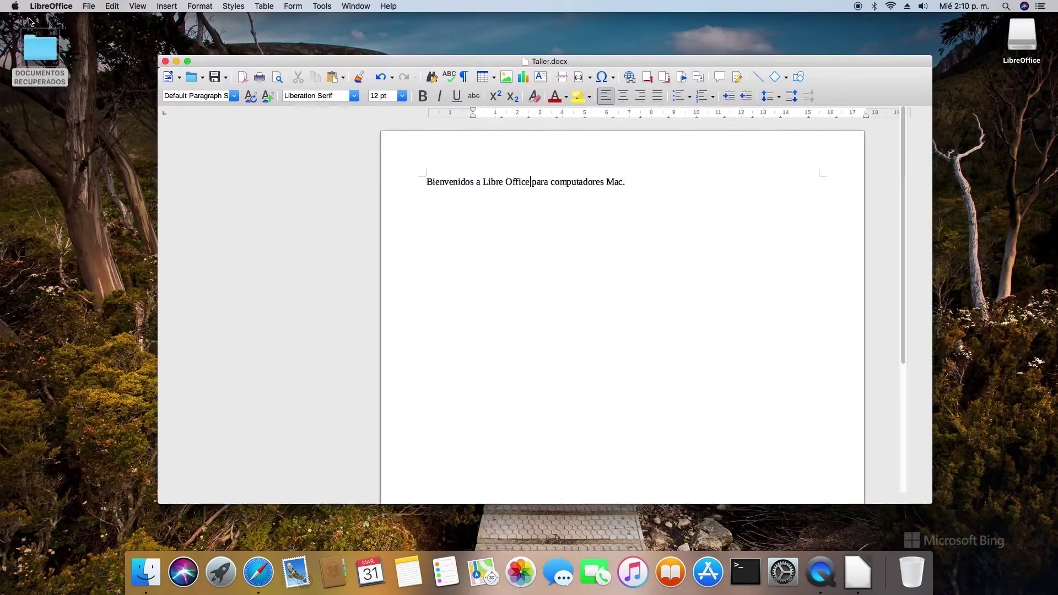
left_click(166, 61)
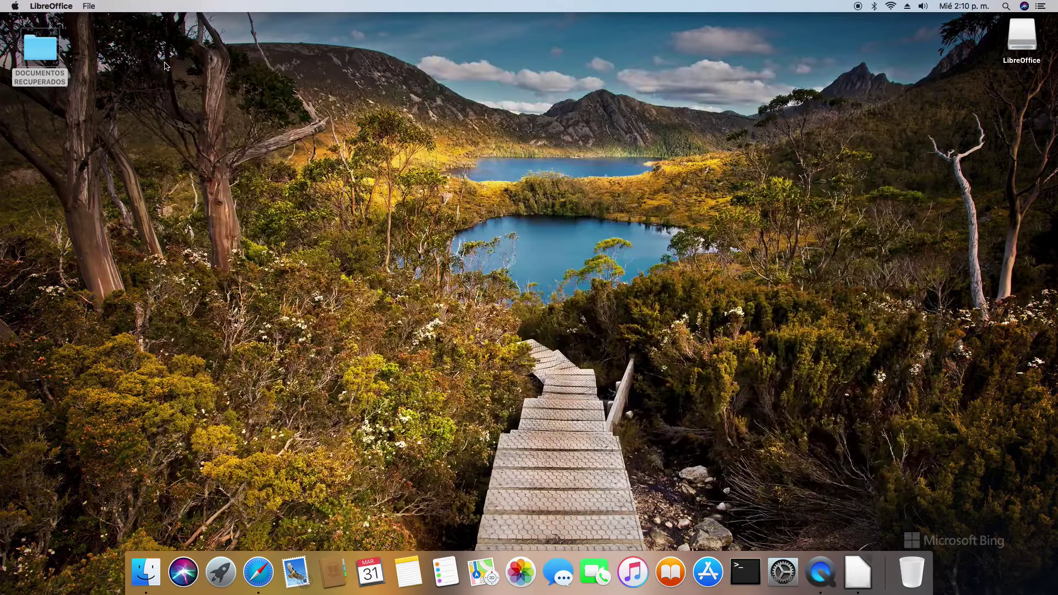
- Switch to Finder and try to open Taller.docx from Documentos with LibreOffice, cancelling the verification and closing the Finder window
left_click(50, 53)
double_click(51, 54)
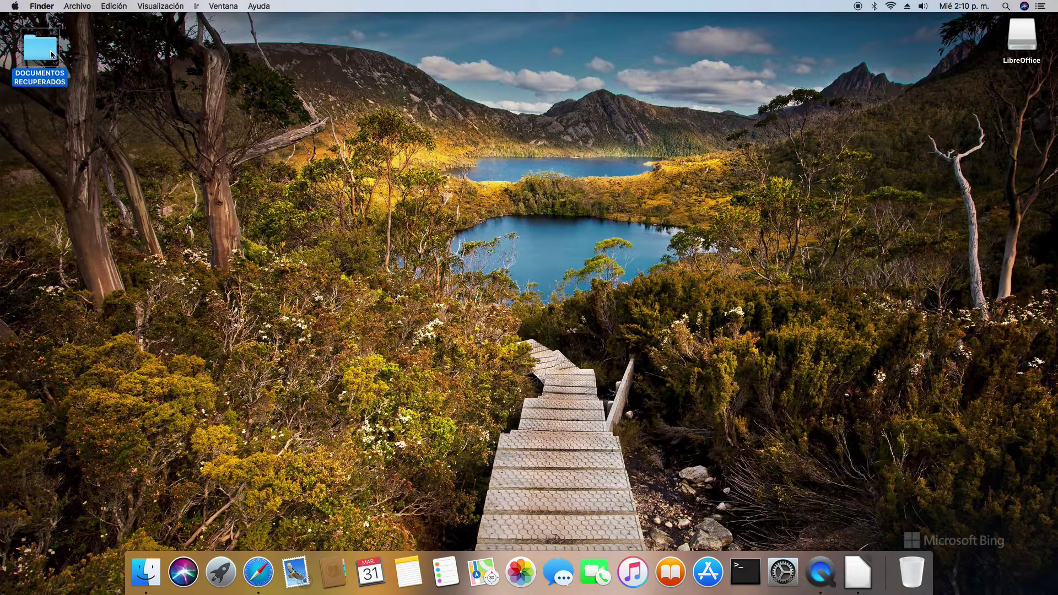
left_click(176, 169)
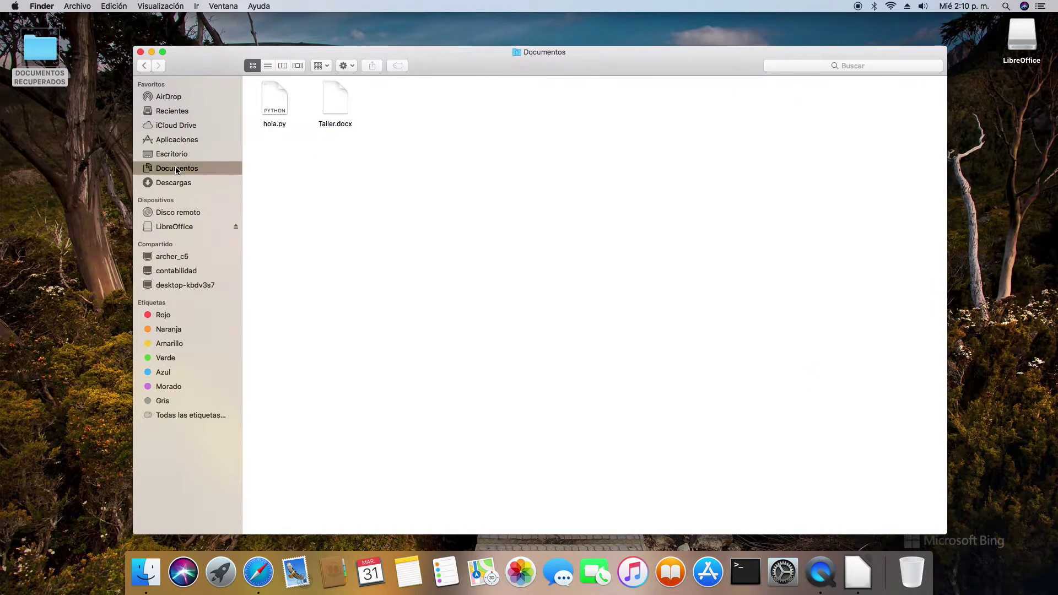
right_click(334, 97)
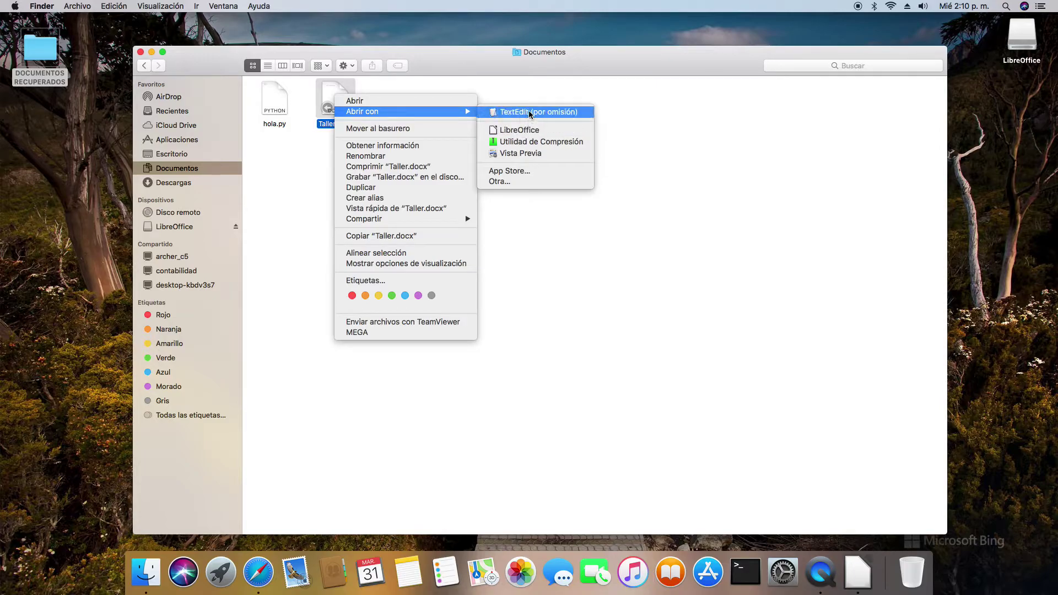
left_click(520, 130)
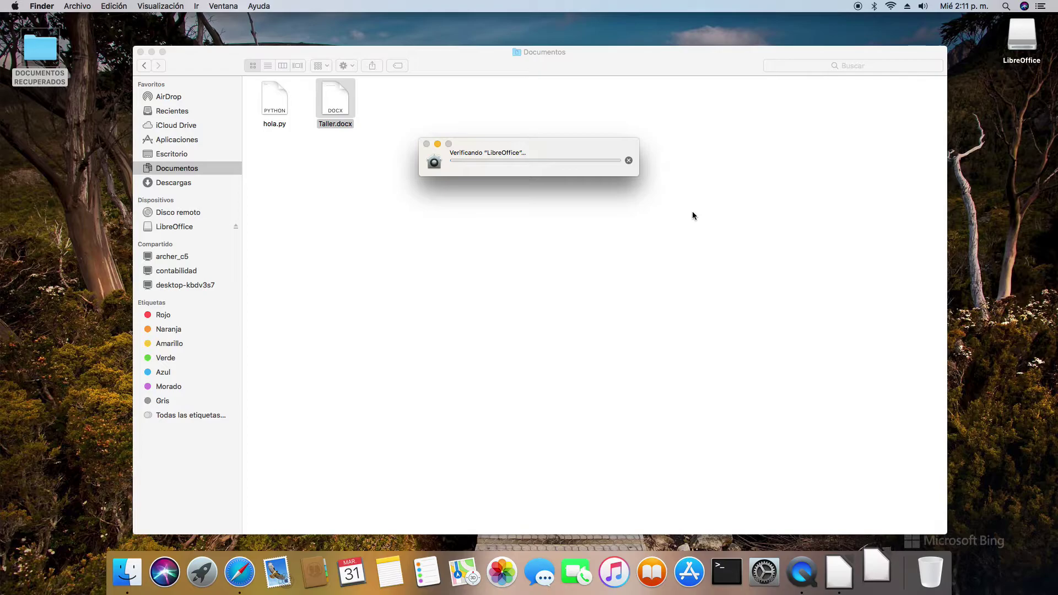
left_click(629, 161)
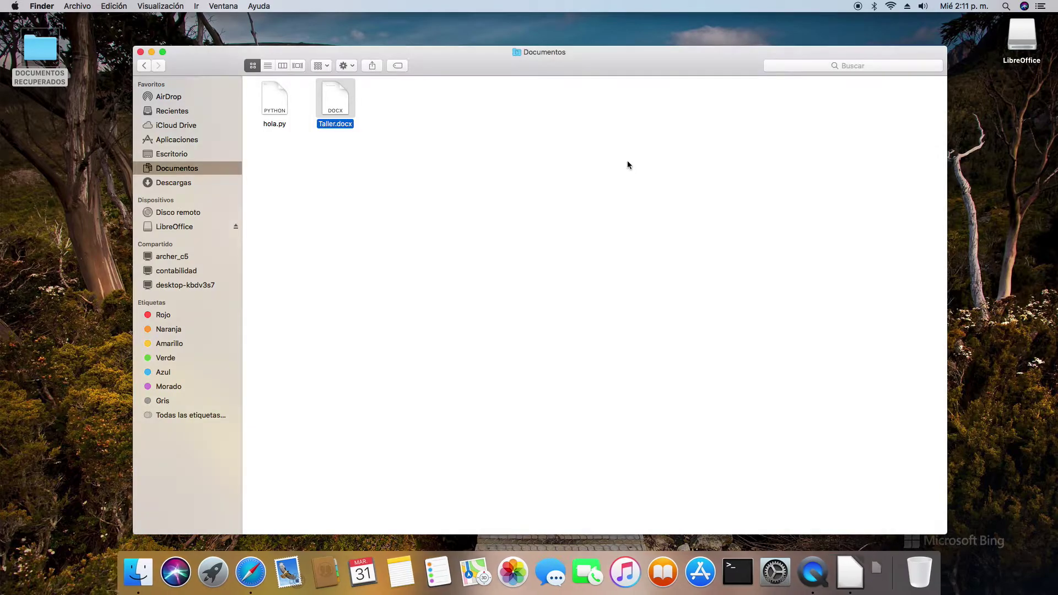
left_click(140, 52)
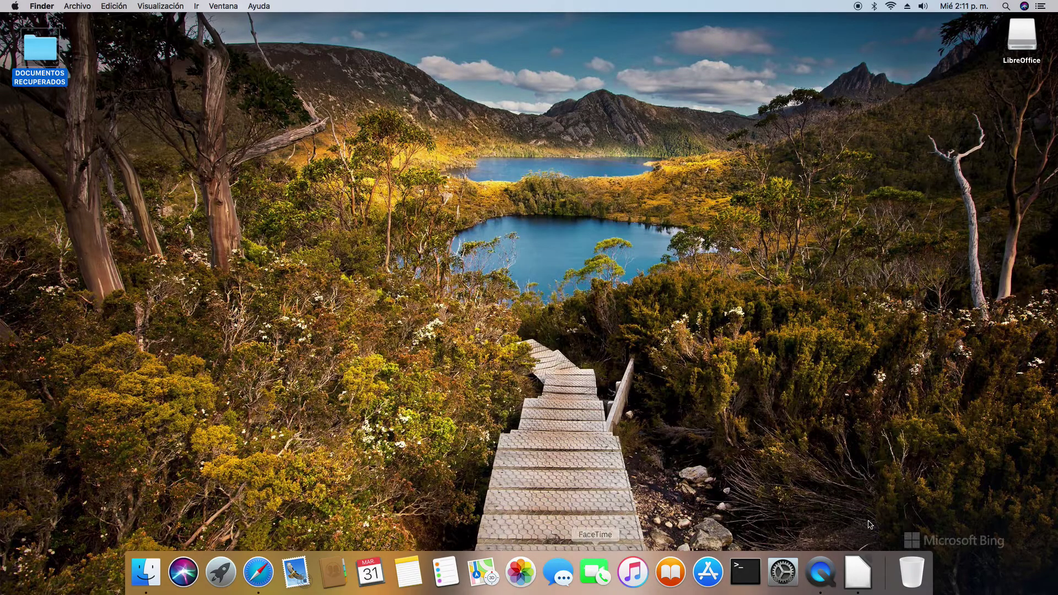
- Switch to the LibreOffice Start Center, view Taller from the recent documents, and close it
left_click(860, 576)
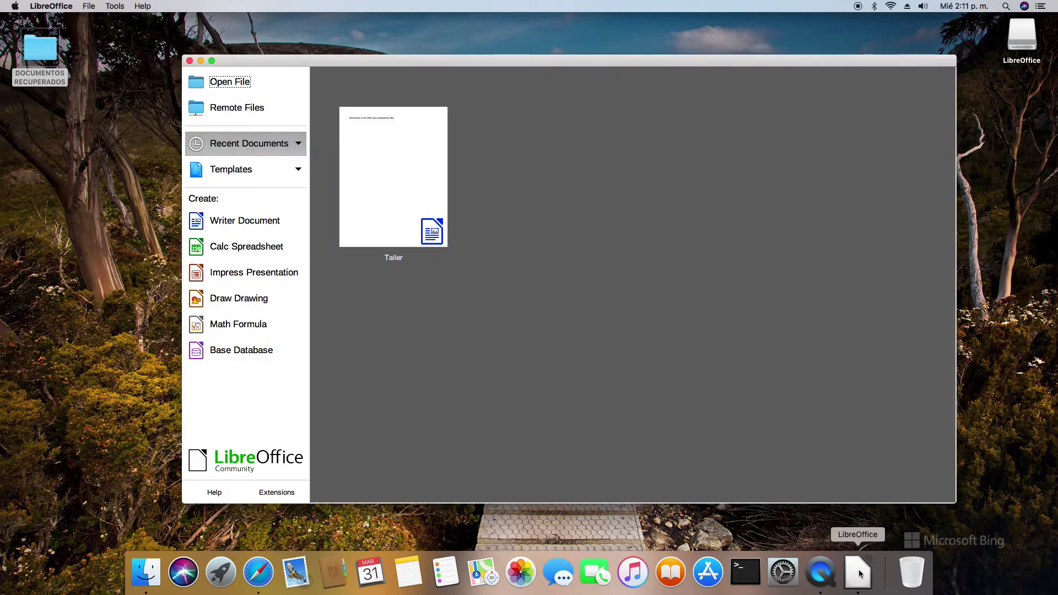
left_click(397, 161)
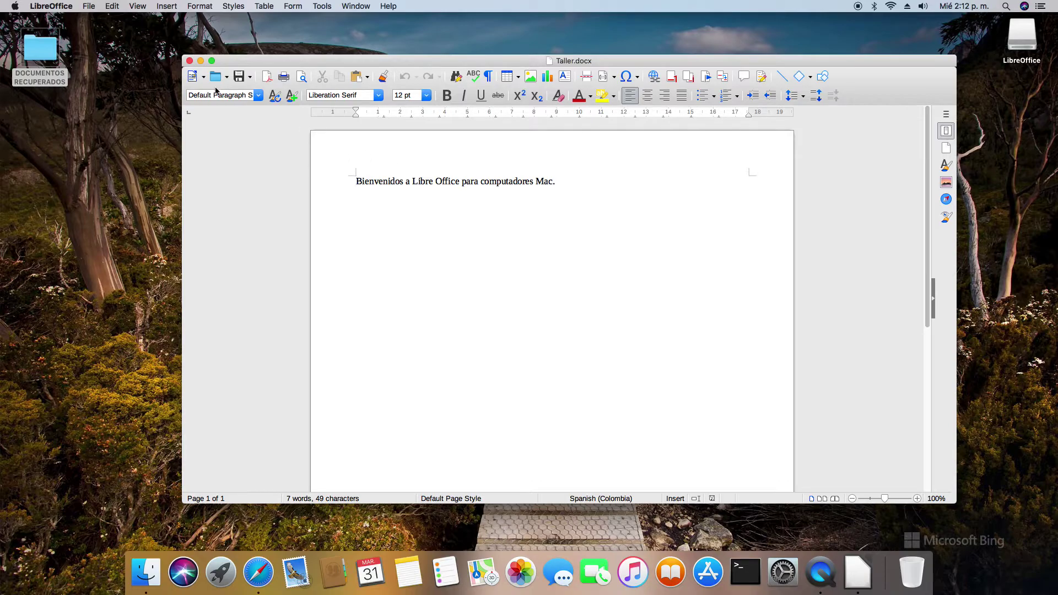
left_click(189, 61)
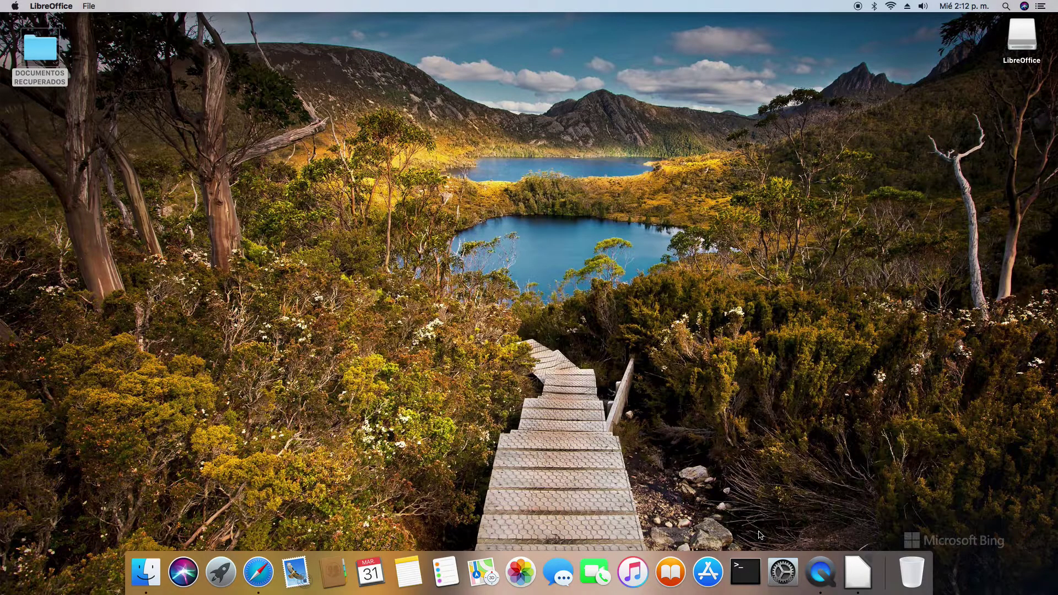
- Remove Taller from the Start Center's recent documents and open Taller.docx from the Documentos folder
left_click(846, 561)
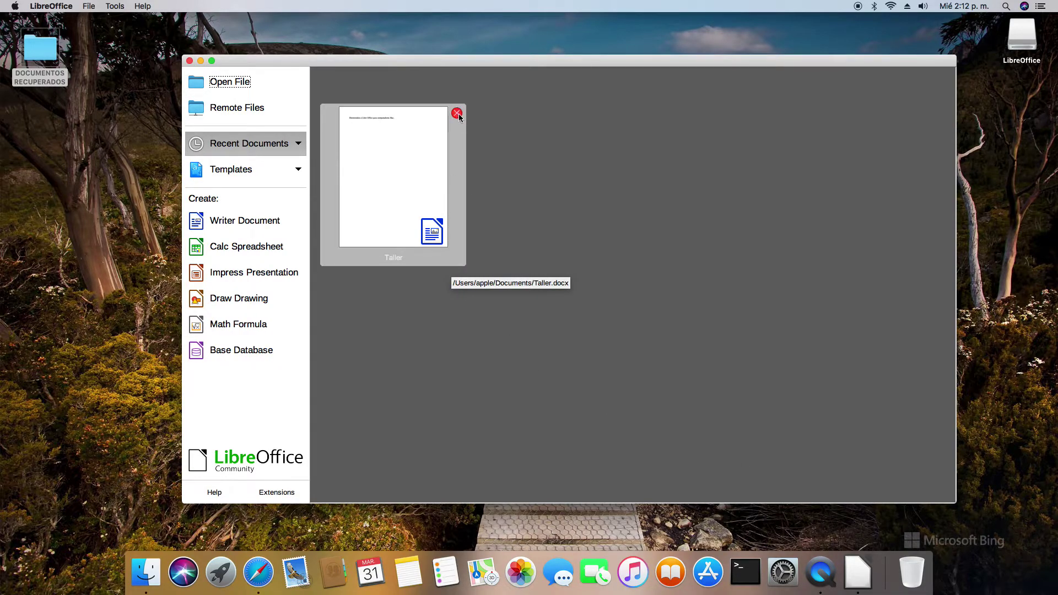
left_click(458, 114)
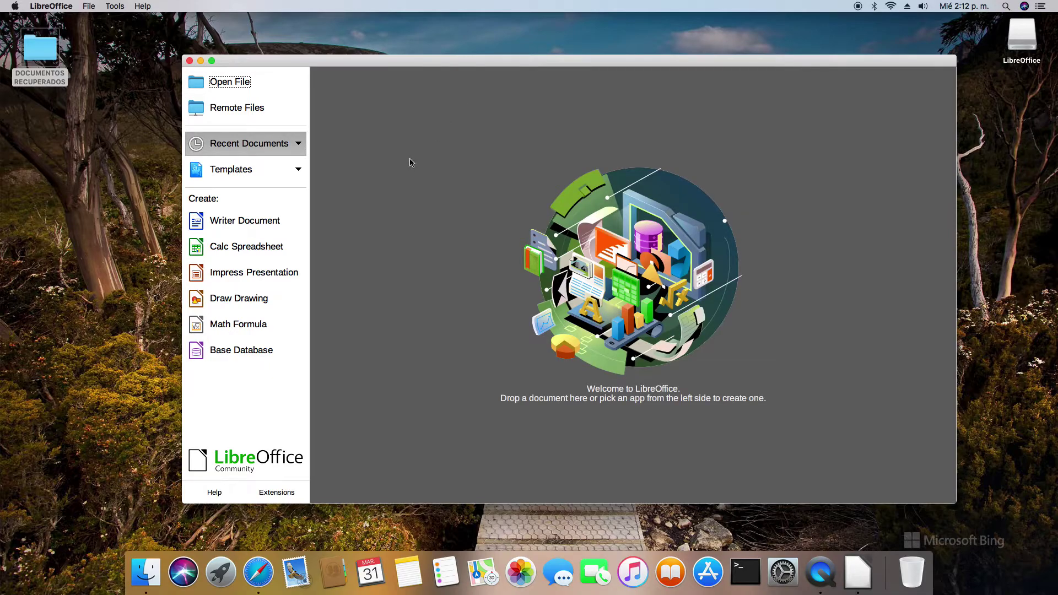
left_click(222, 87)
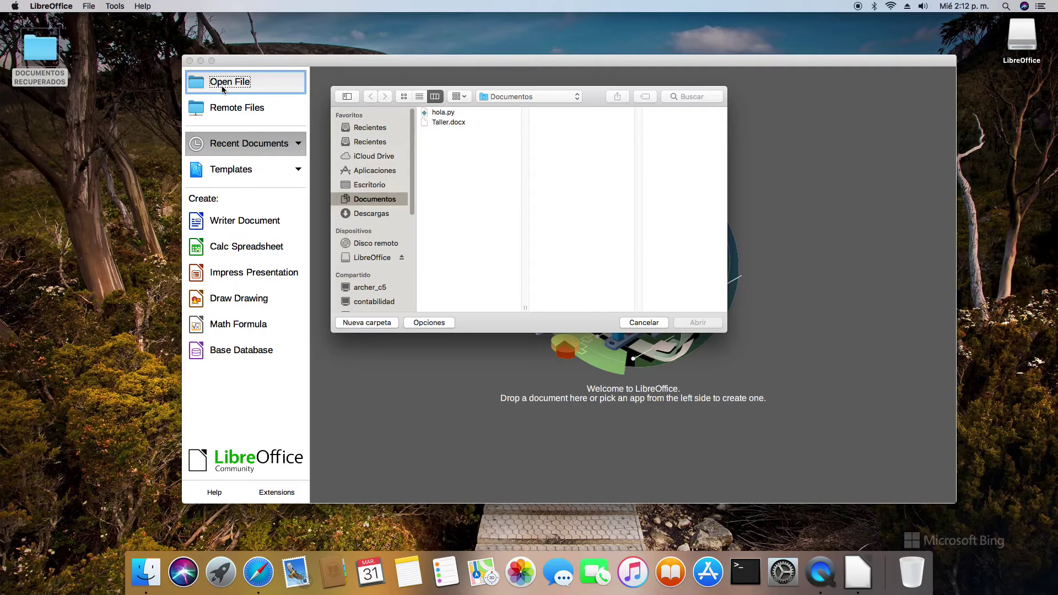
left_click(452, 122)
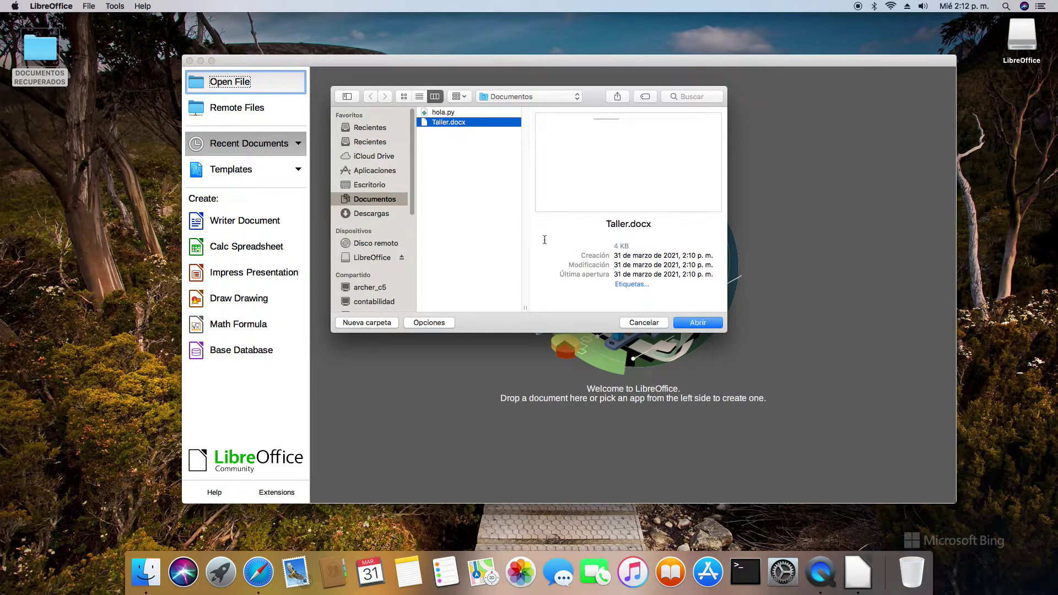
left_click(703, 325)
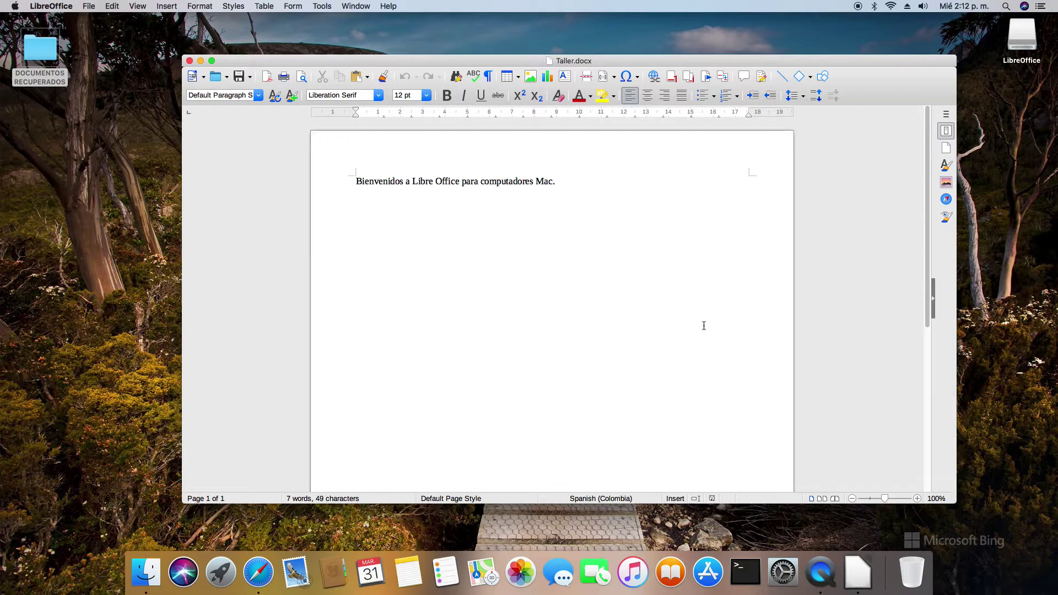
- Center the welcome sentence, save Taller.docx in Word 2007–365 format, and close the document
left_click_drag(355, 181, 557, 182)
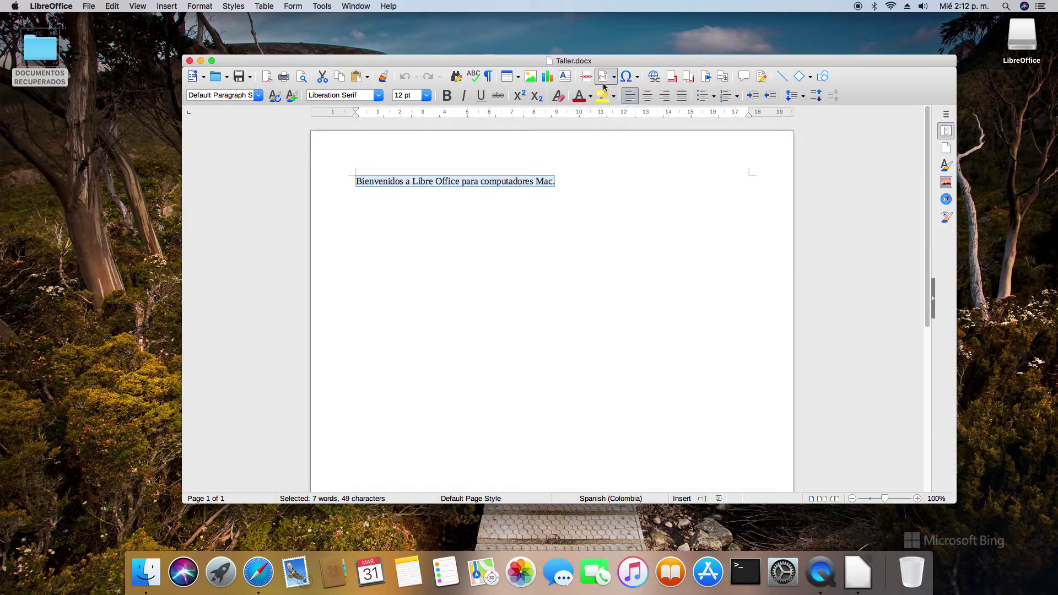
left_click_drag(616, 64, 589, 67)
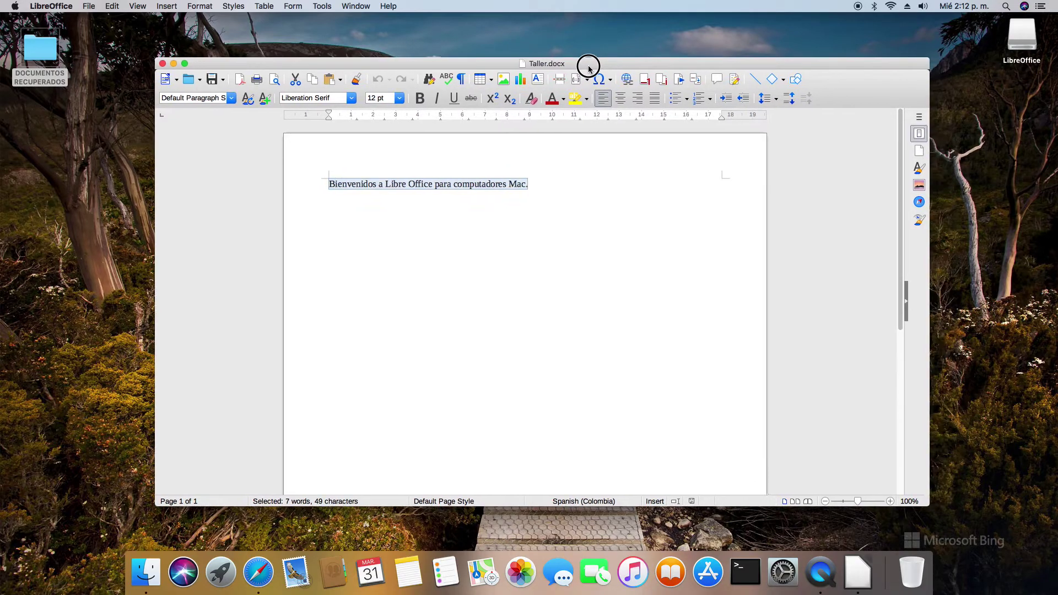
left_click(620, 98)
left_click(212, 80)
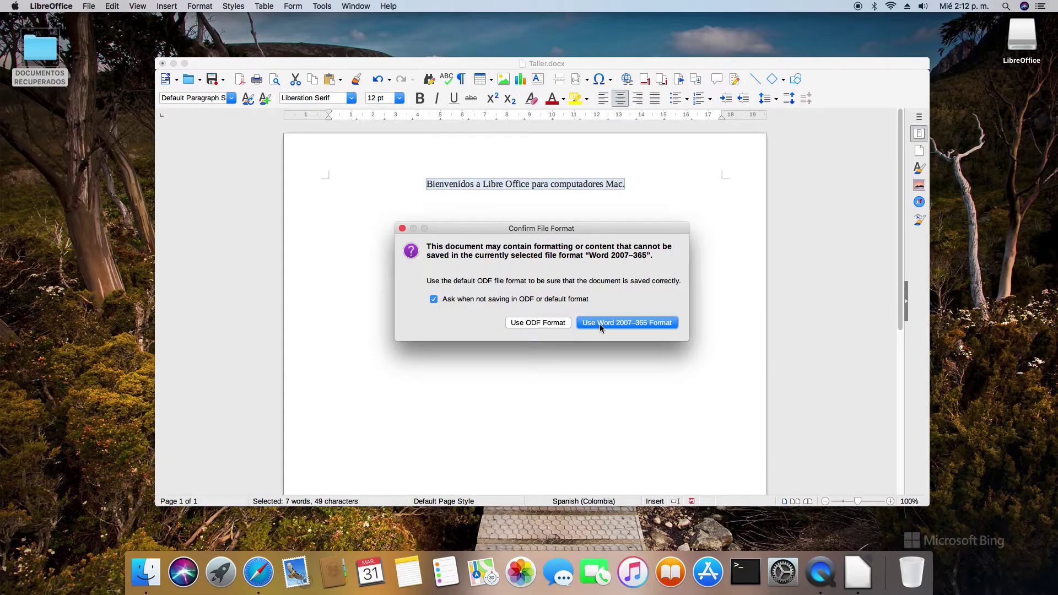
left_click(599, 324)
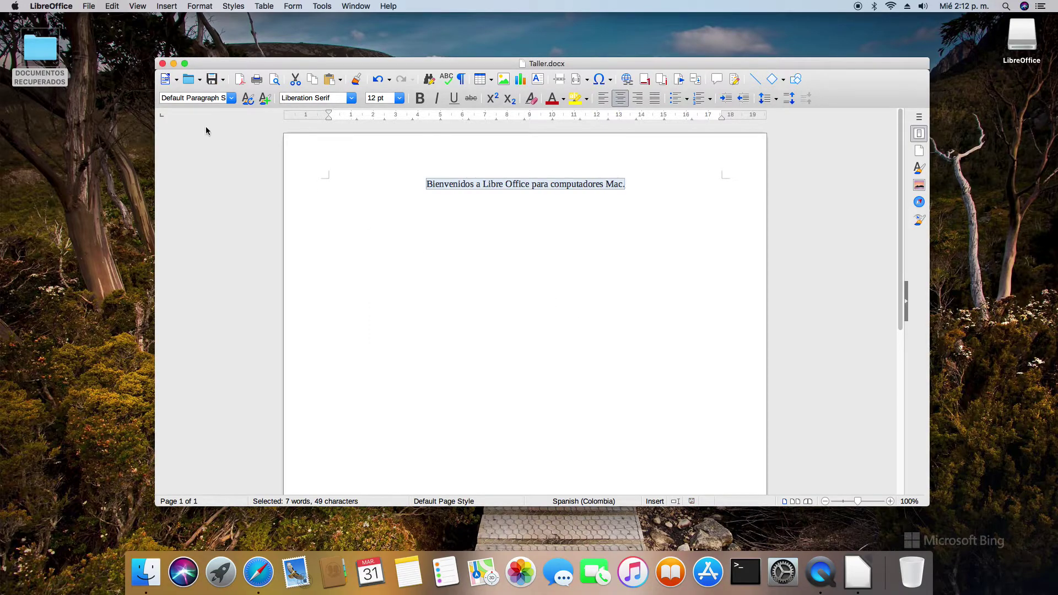
left_click(162, 63)
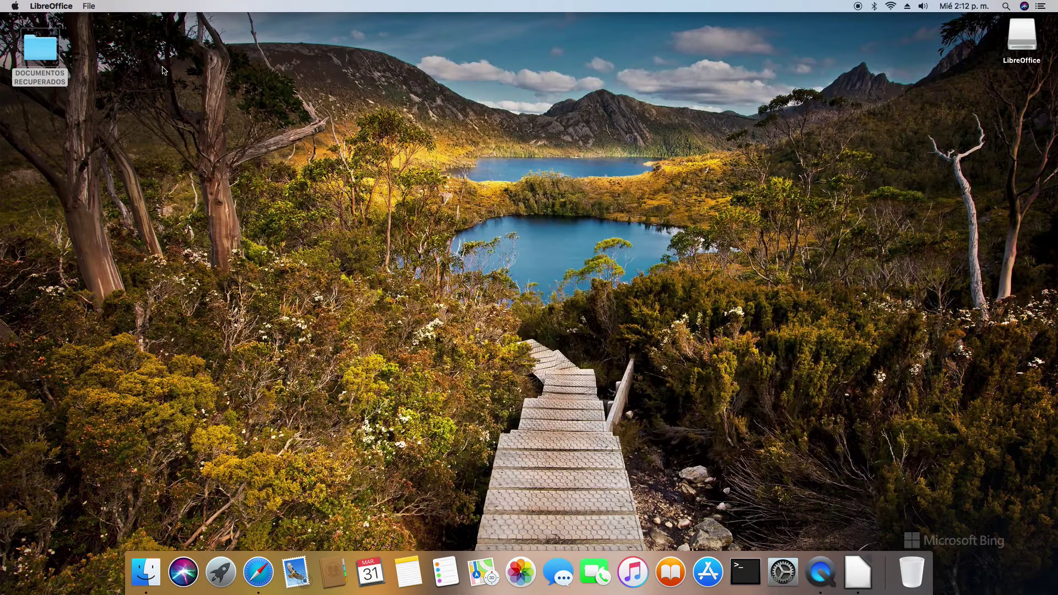
- Create a new Impress presentation from the Start Center using the Blueprint Plans template
left_click(859, 583)
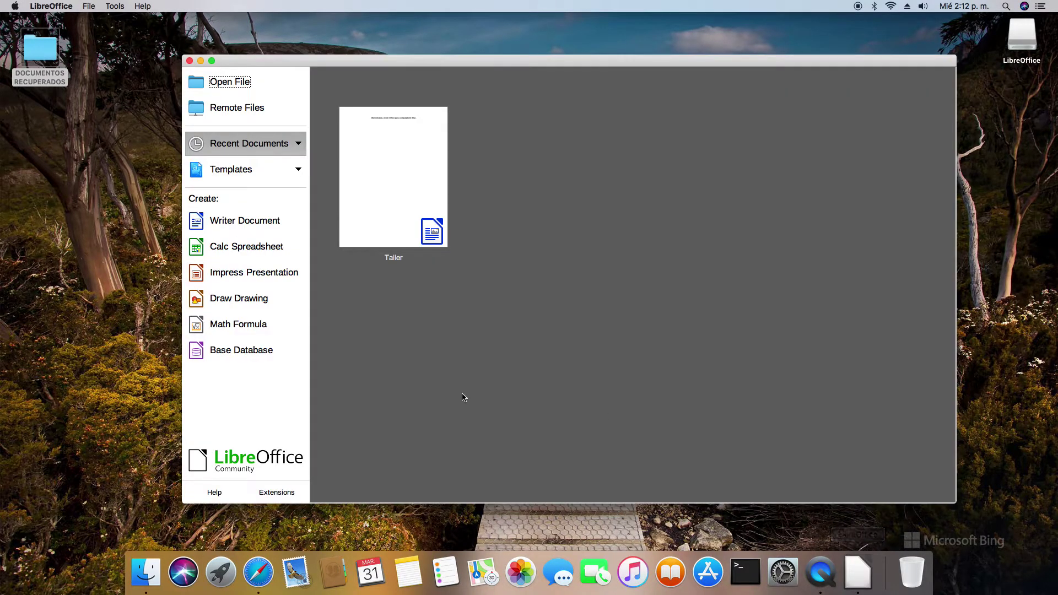
left_click(269, 275)
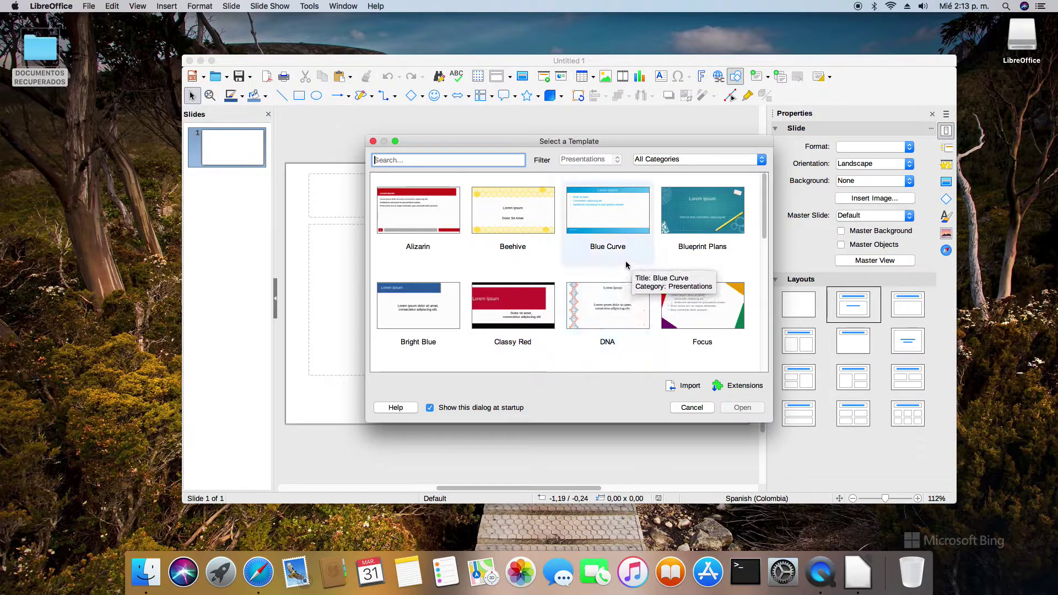
left_click(696, 229)
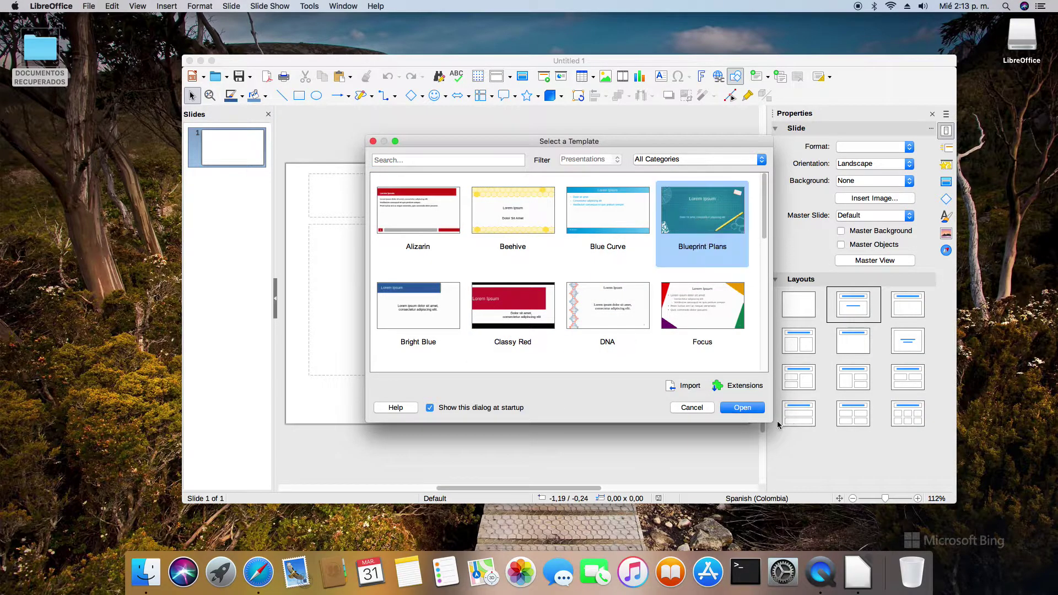
left_click(748, 411)
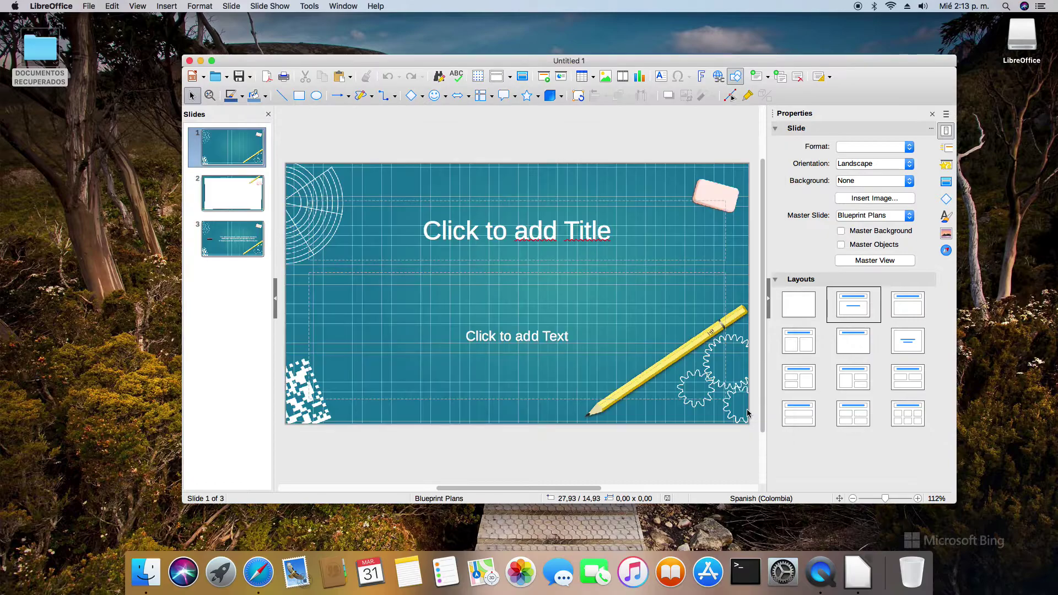